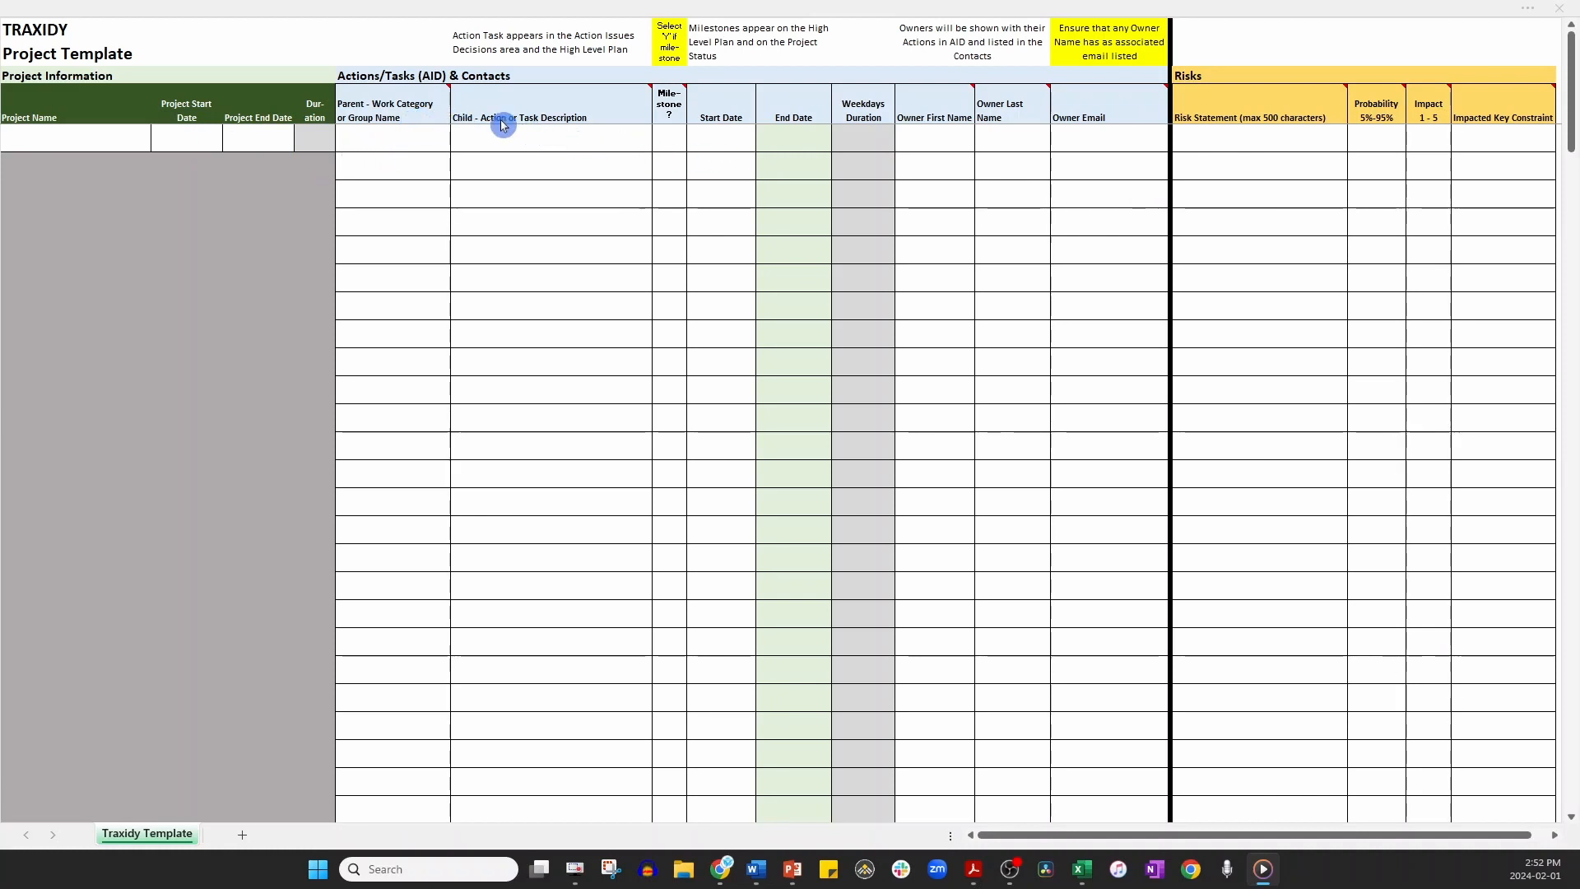
Examine the blank project template's work category, task description, milestone, start date, end date and weekday duration columns.
left_click(428, 143)
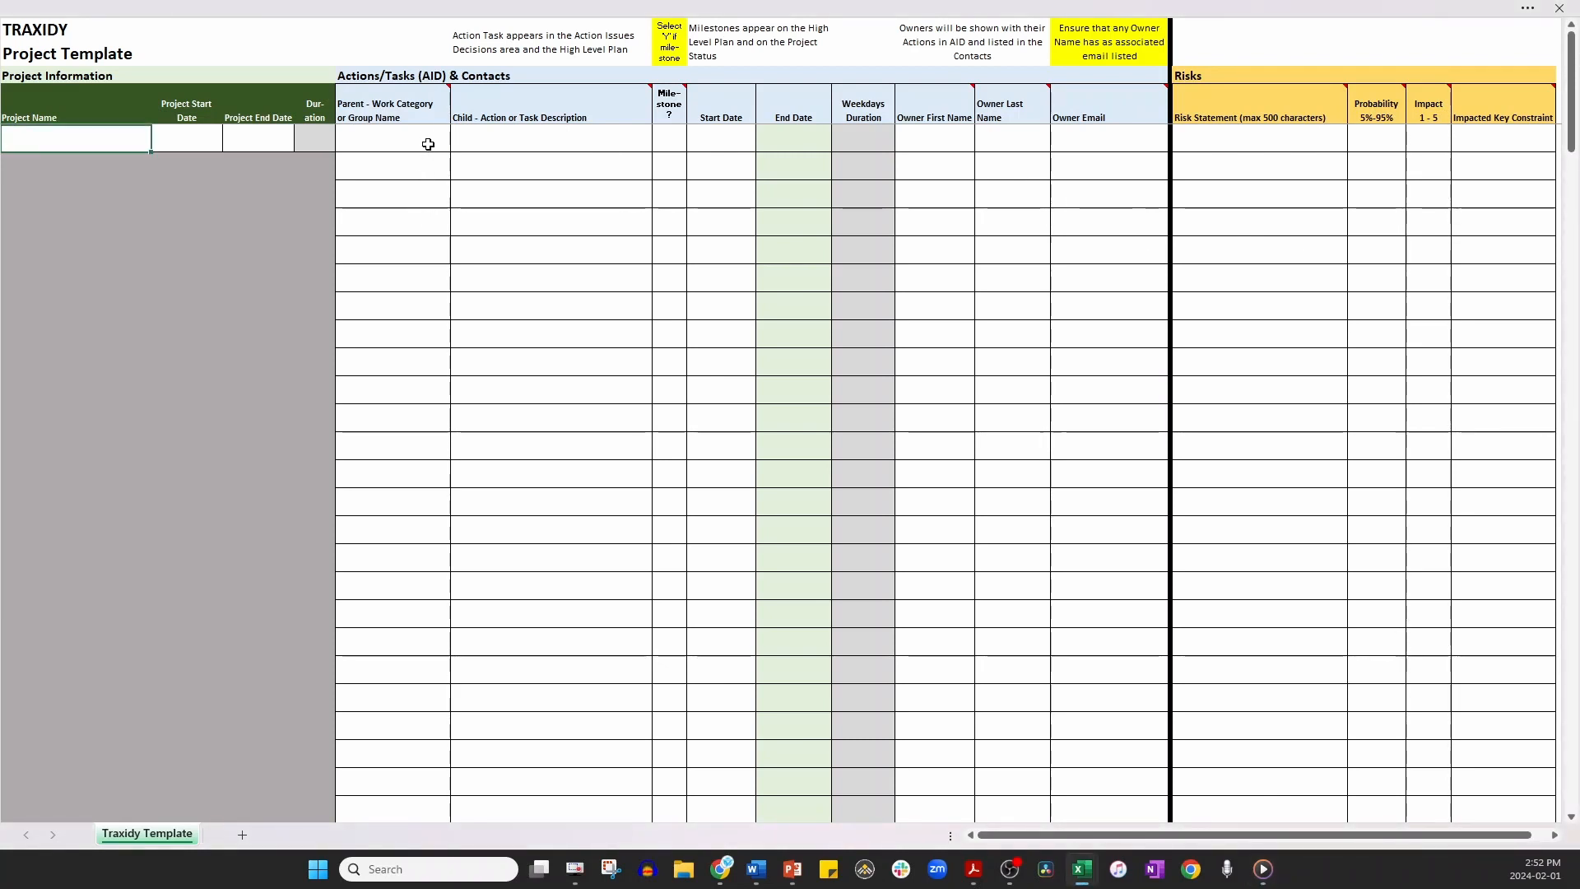
left_click_drag(427, 141, 430, 283)
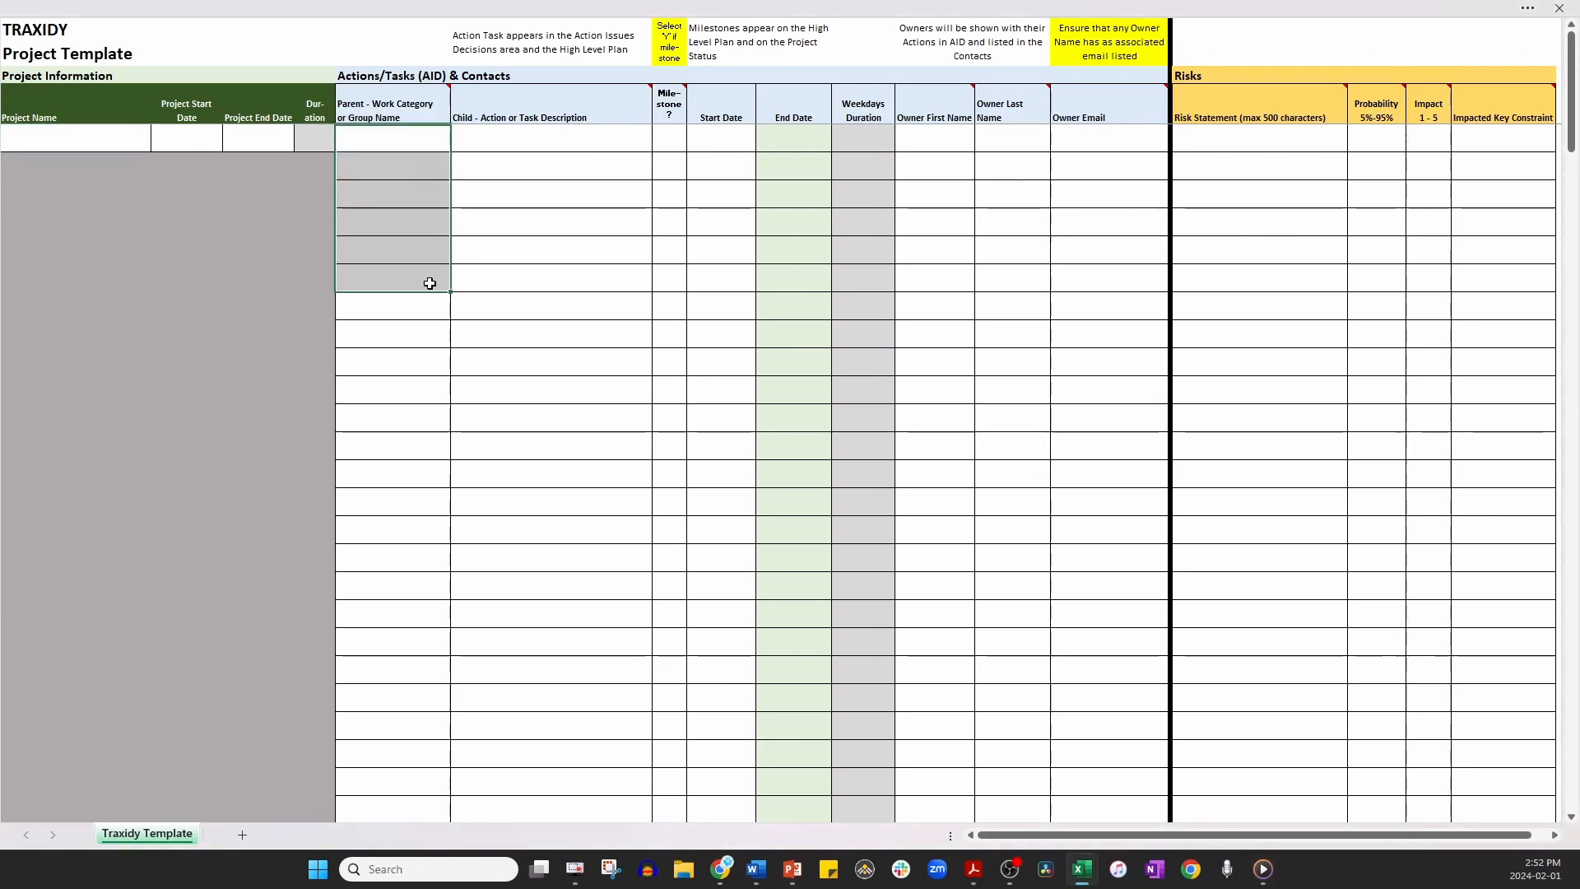
left_click_drag(557, 136, 548, 282)
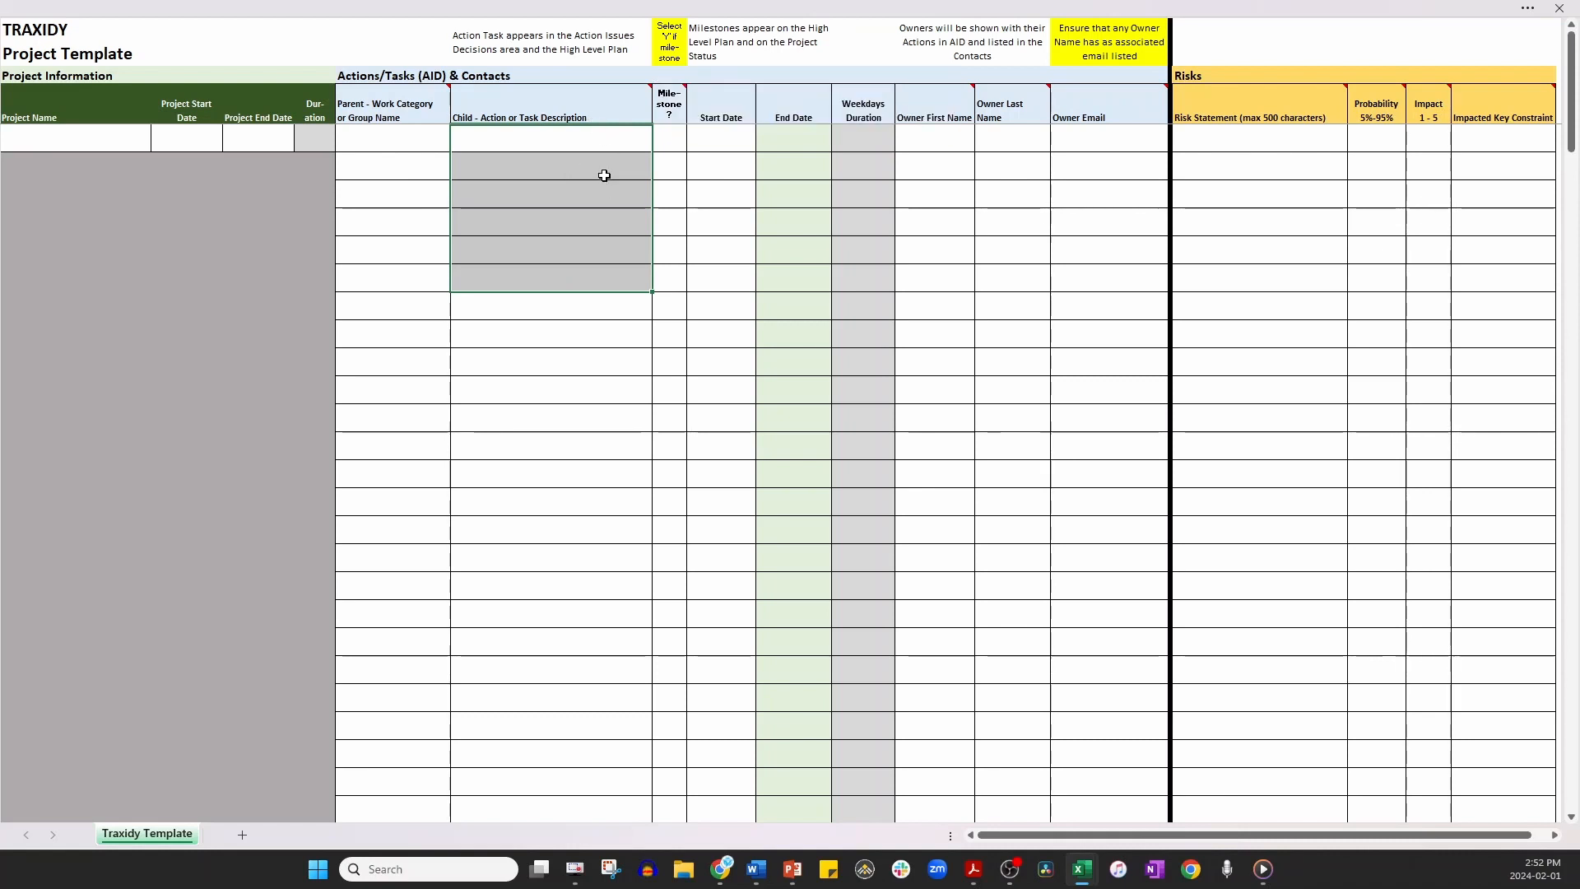
mouse_move(673, 106)
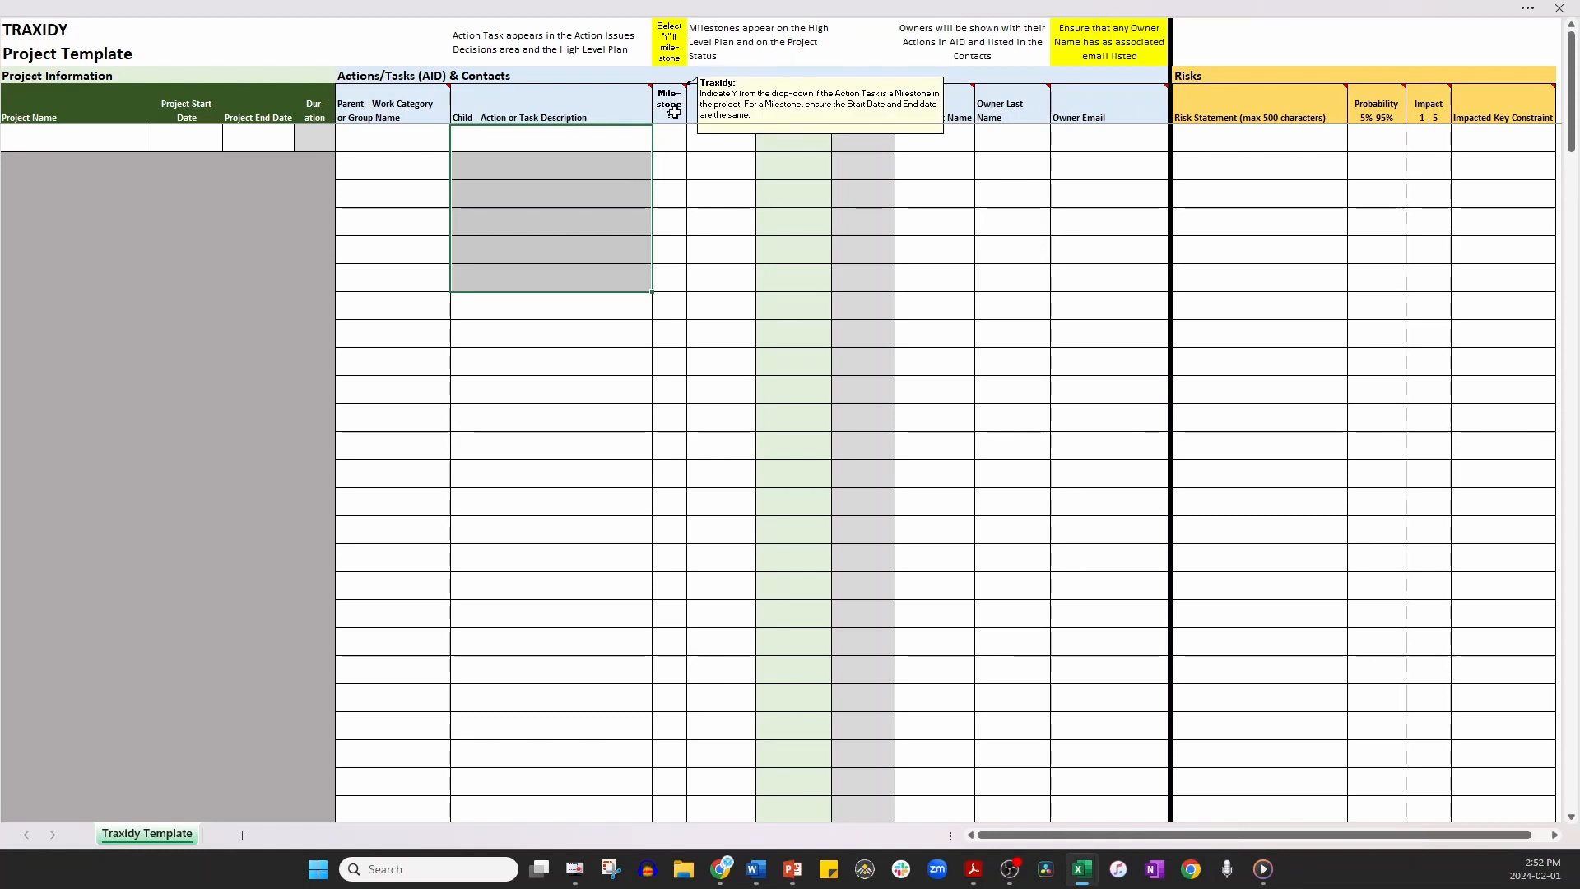
left_click(675, 140)
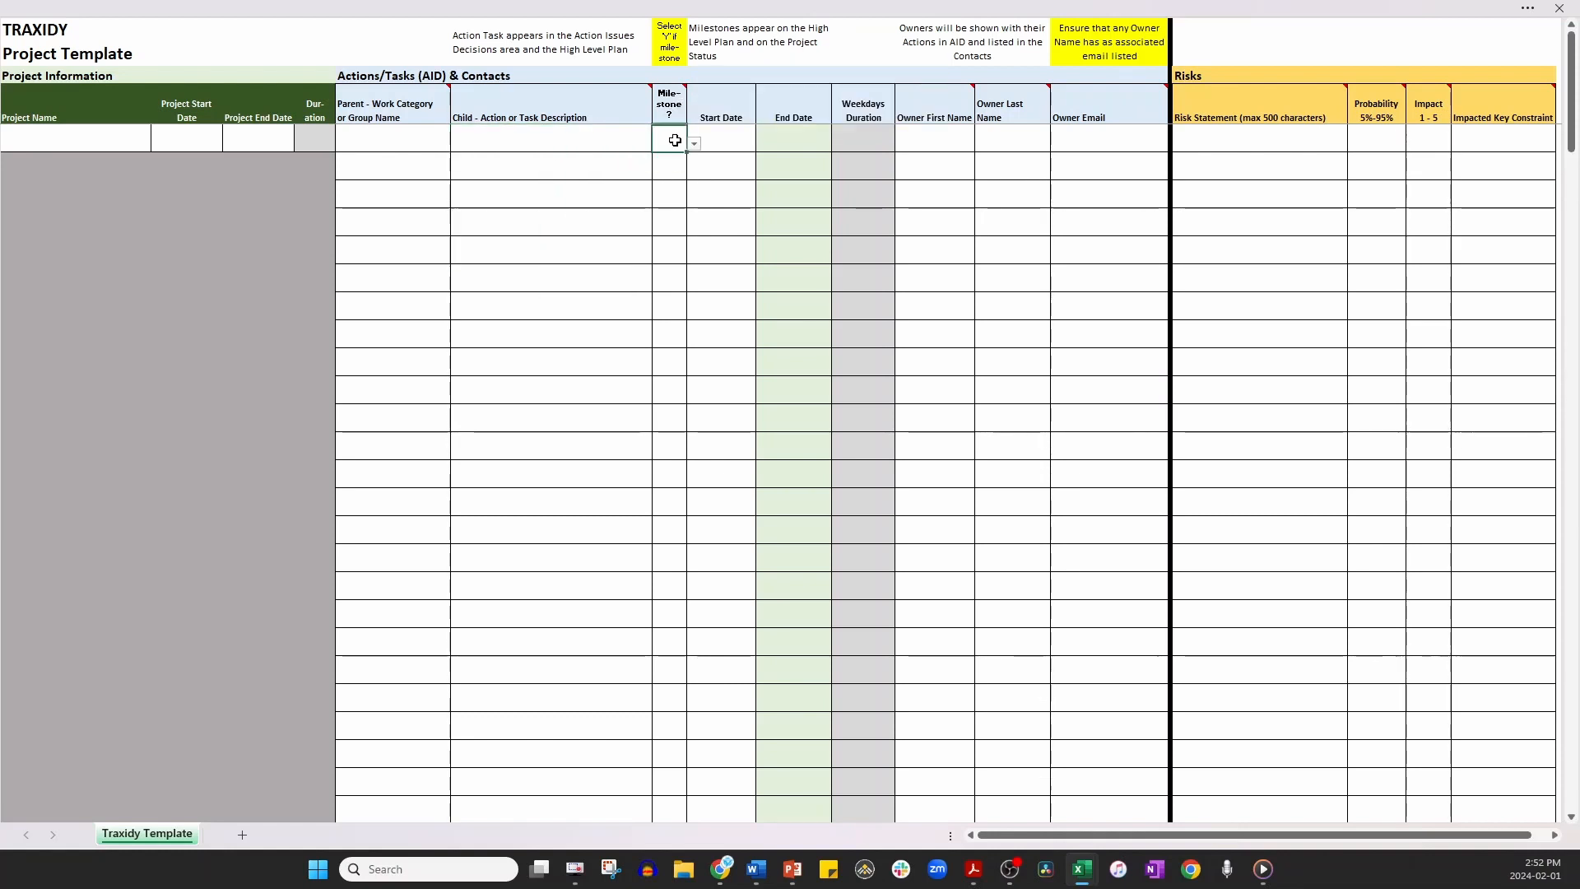
left_click(695, 146)
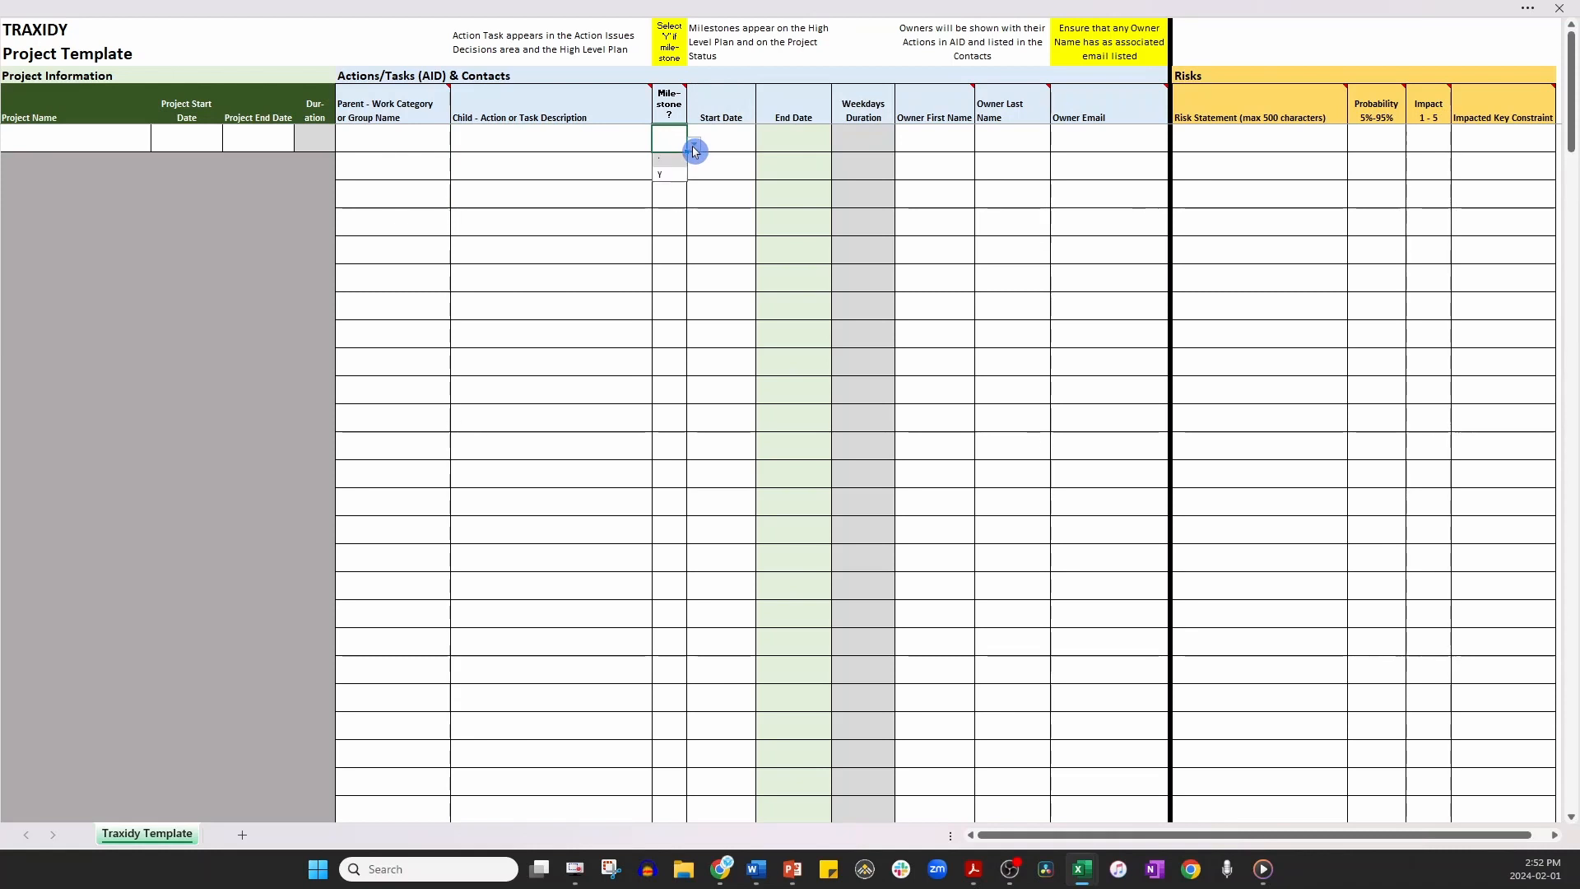
left_click(694, 149)
left_click(741, 136)
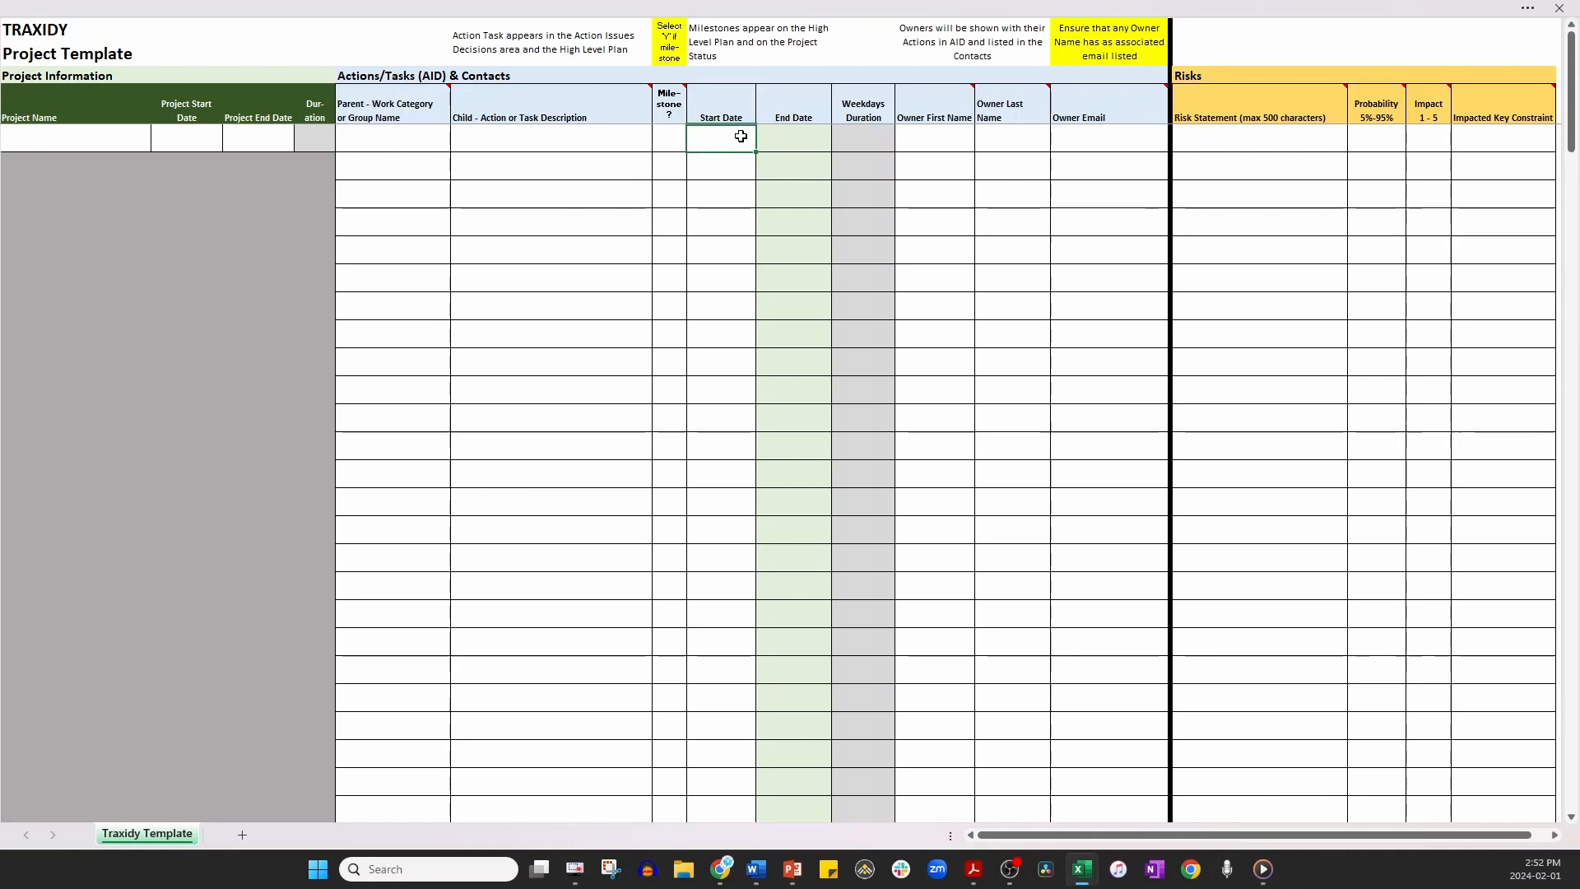
left_click(781, 142)
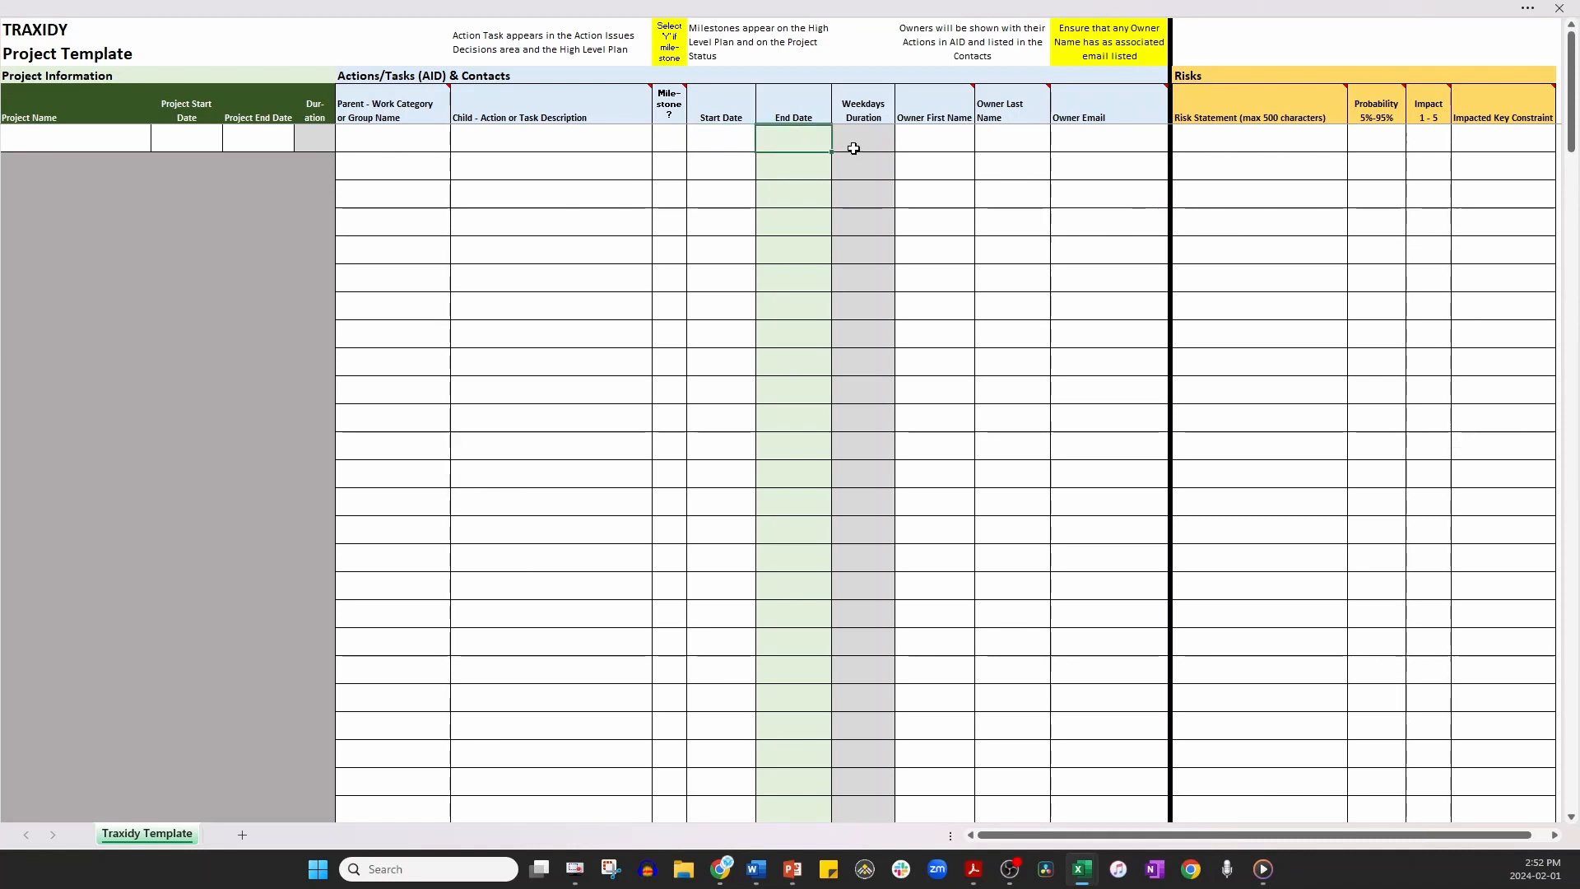
left_click_drag(861, 140, 859, 245)
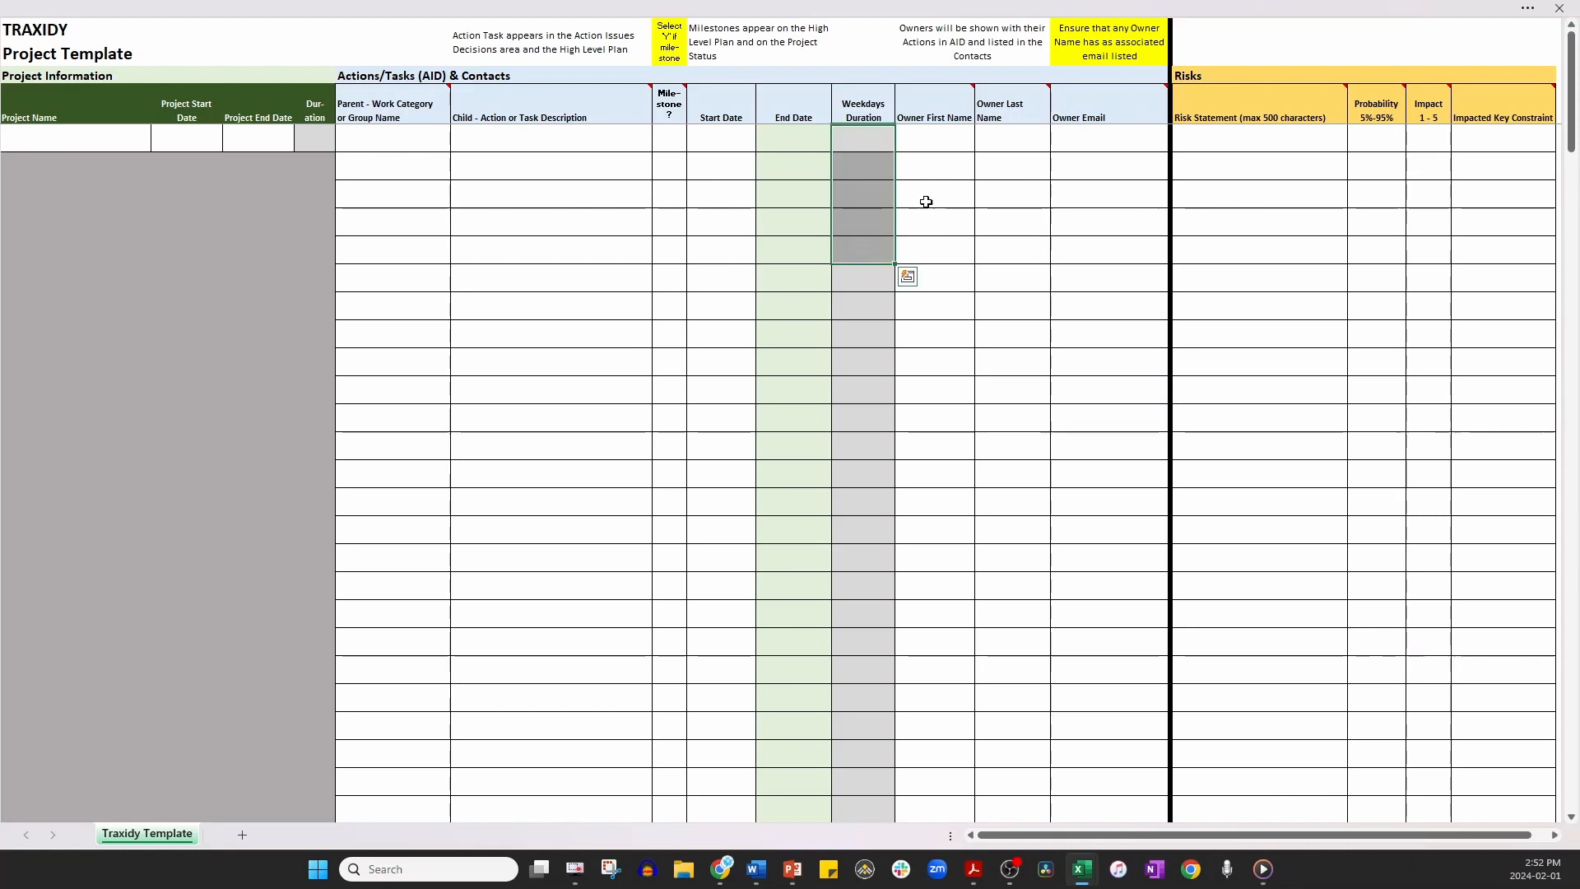
Review the template's owner first name, last name and email columns, including rows further down for additional contacts.
left_click(953, 137)
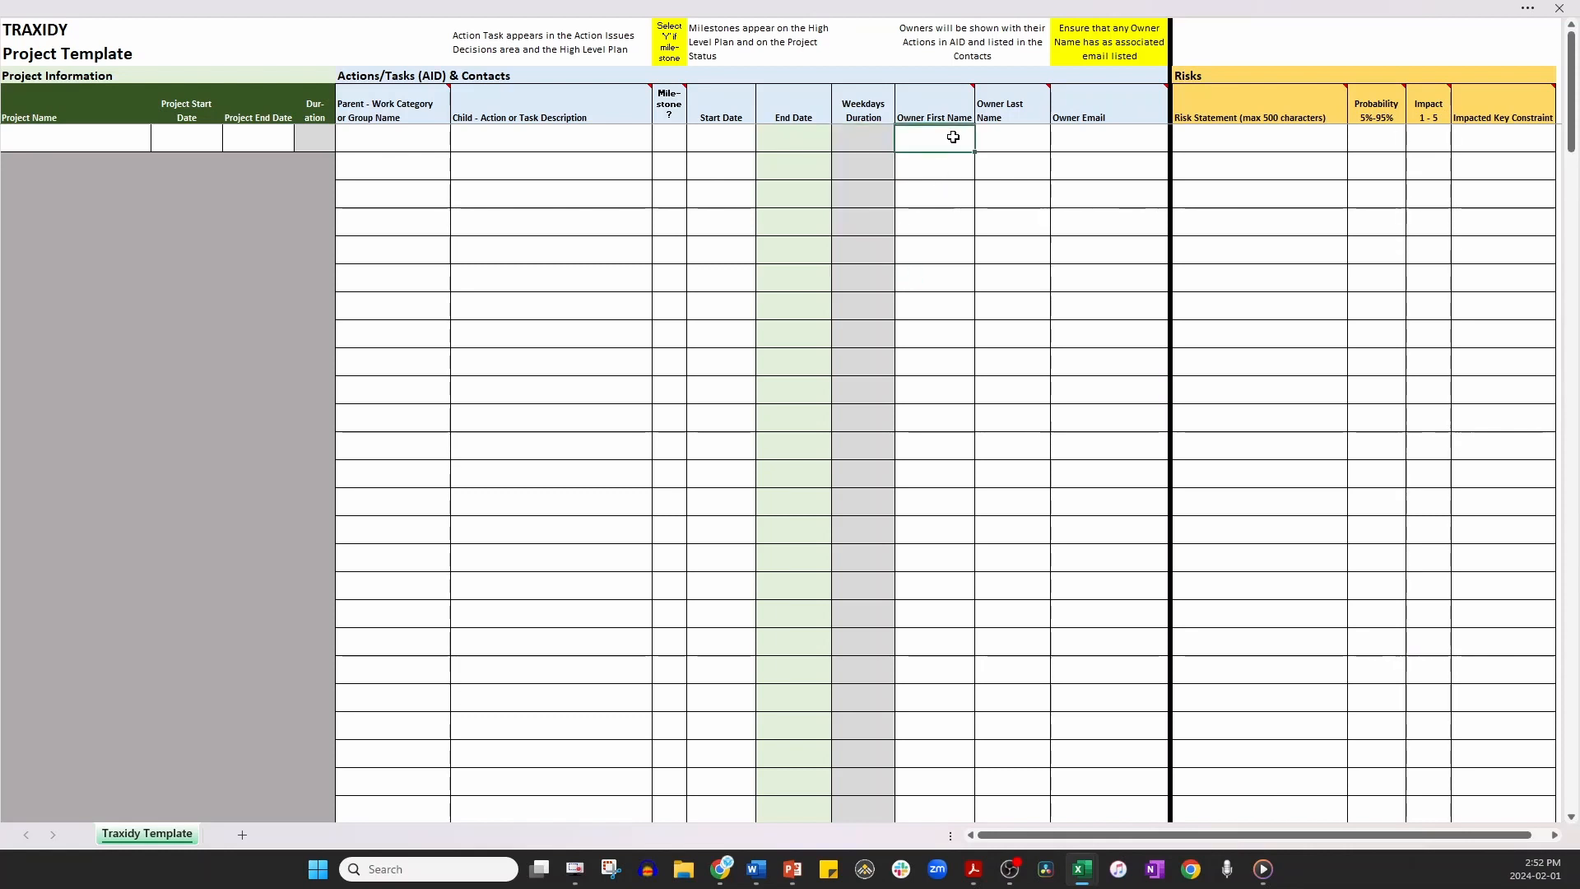
left_click_drag(953, 138, 1073, 142)
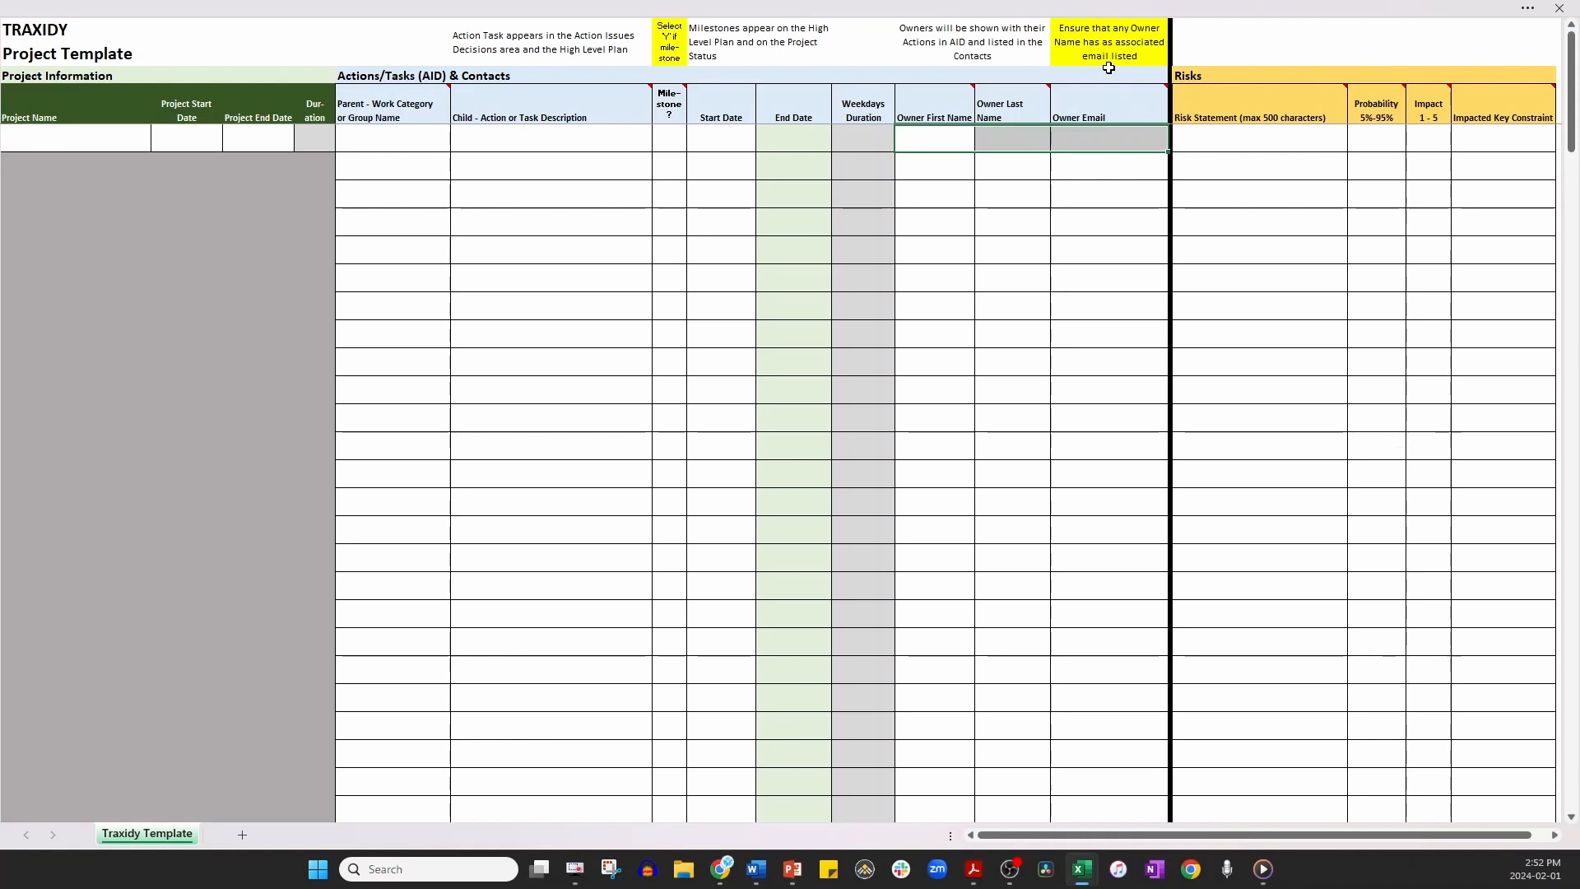
left_click(952, 147)
left_click(990, 143)
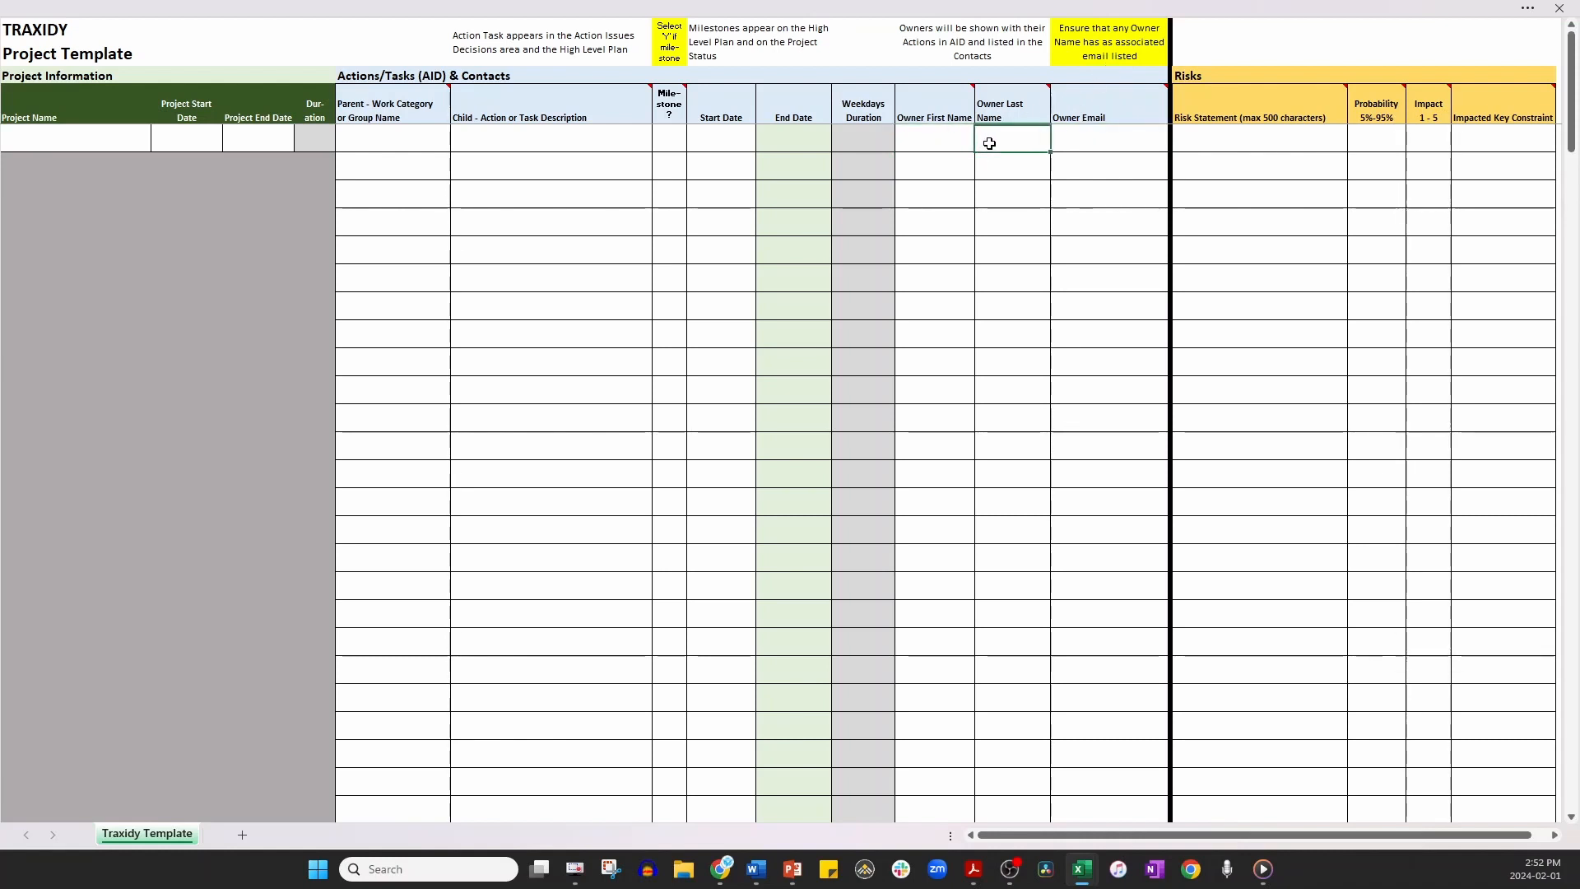
left_click(1072, 139)
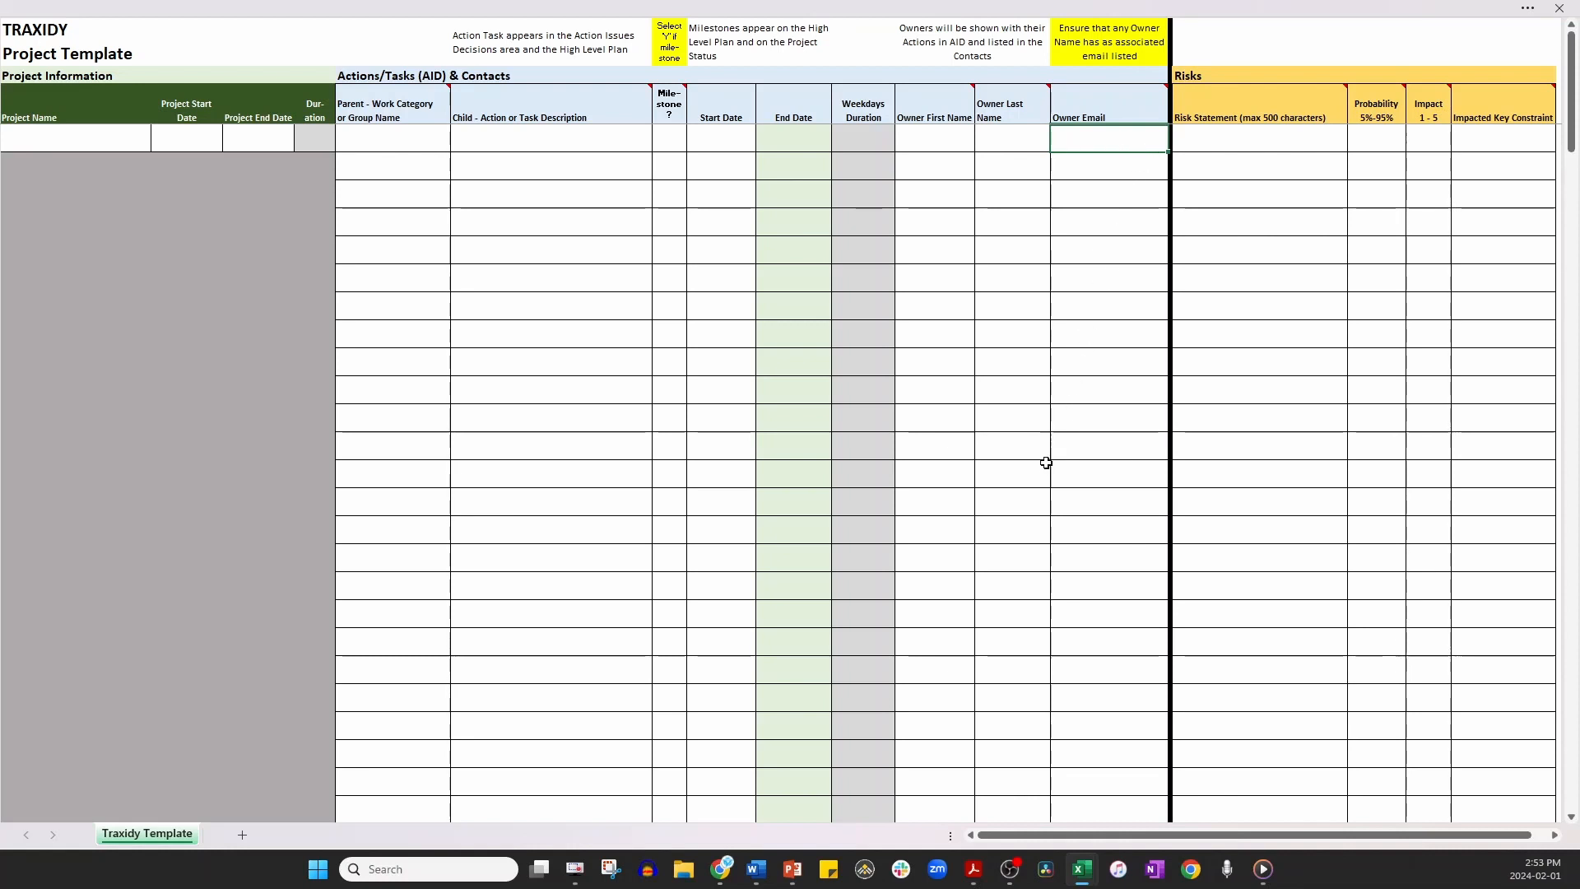
left_click_drag(938, 614, 1091, 653)
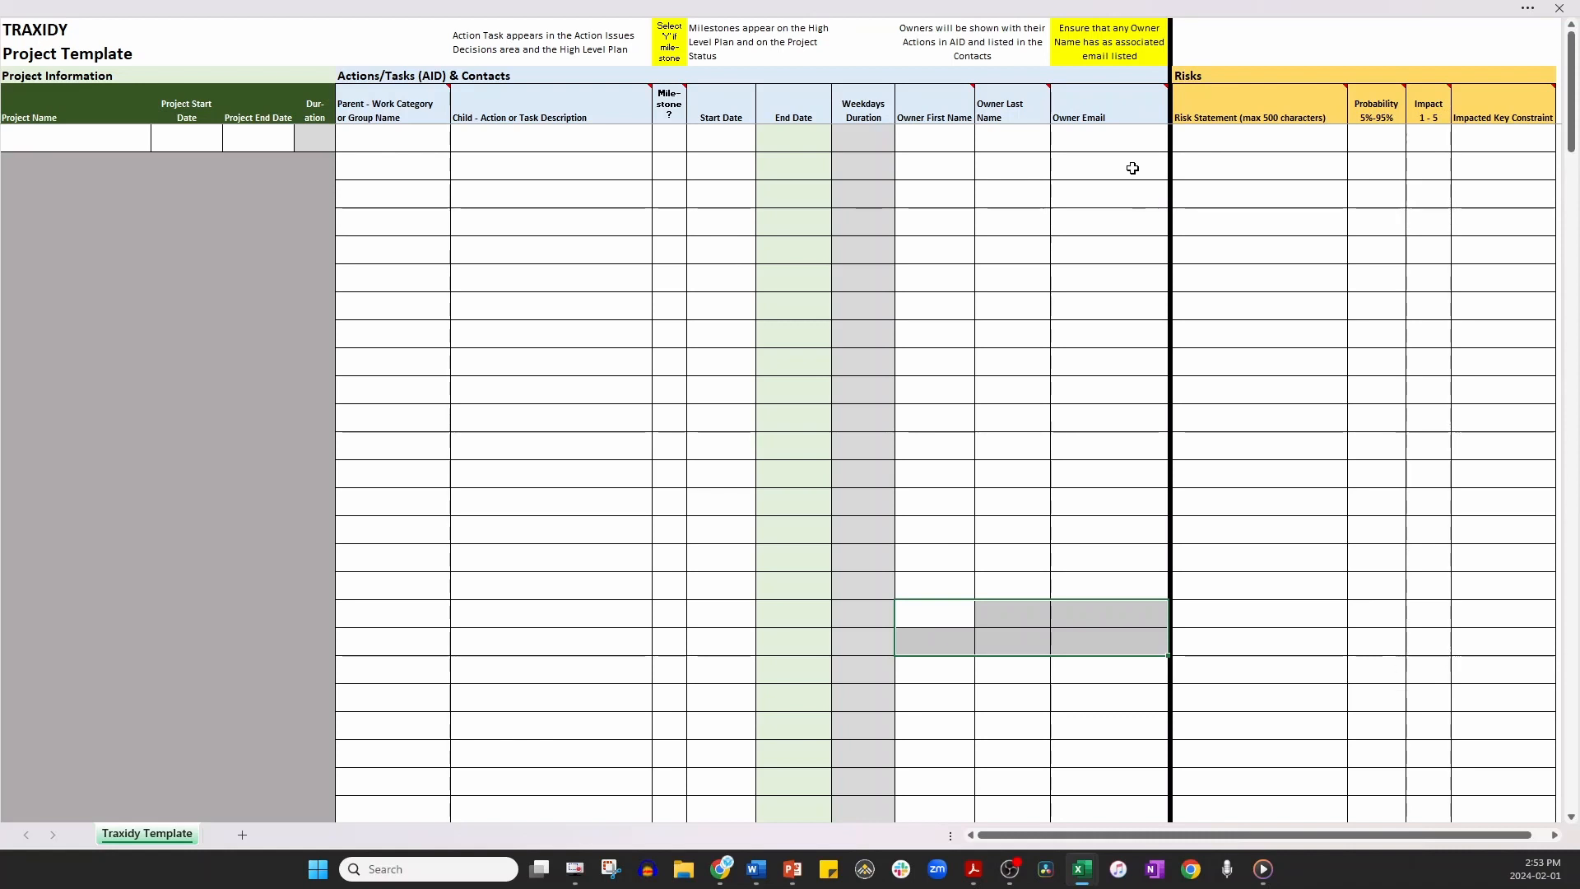
Inspect the Risks section of the template, covering the risk statement and probability columns.
mouse_move(1228, 106)
mouse_move(1377, 107)
left_click_drag(1305, 141, 1302, 260)
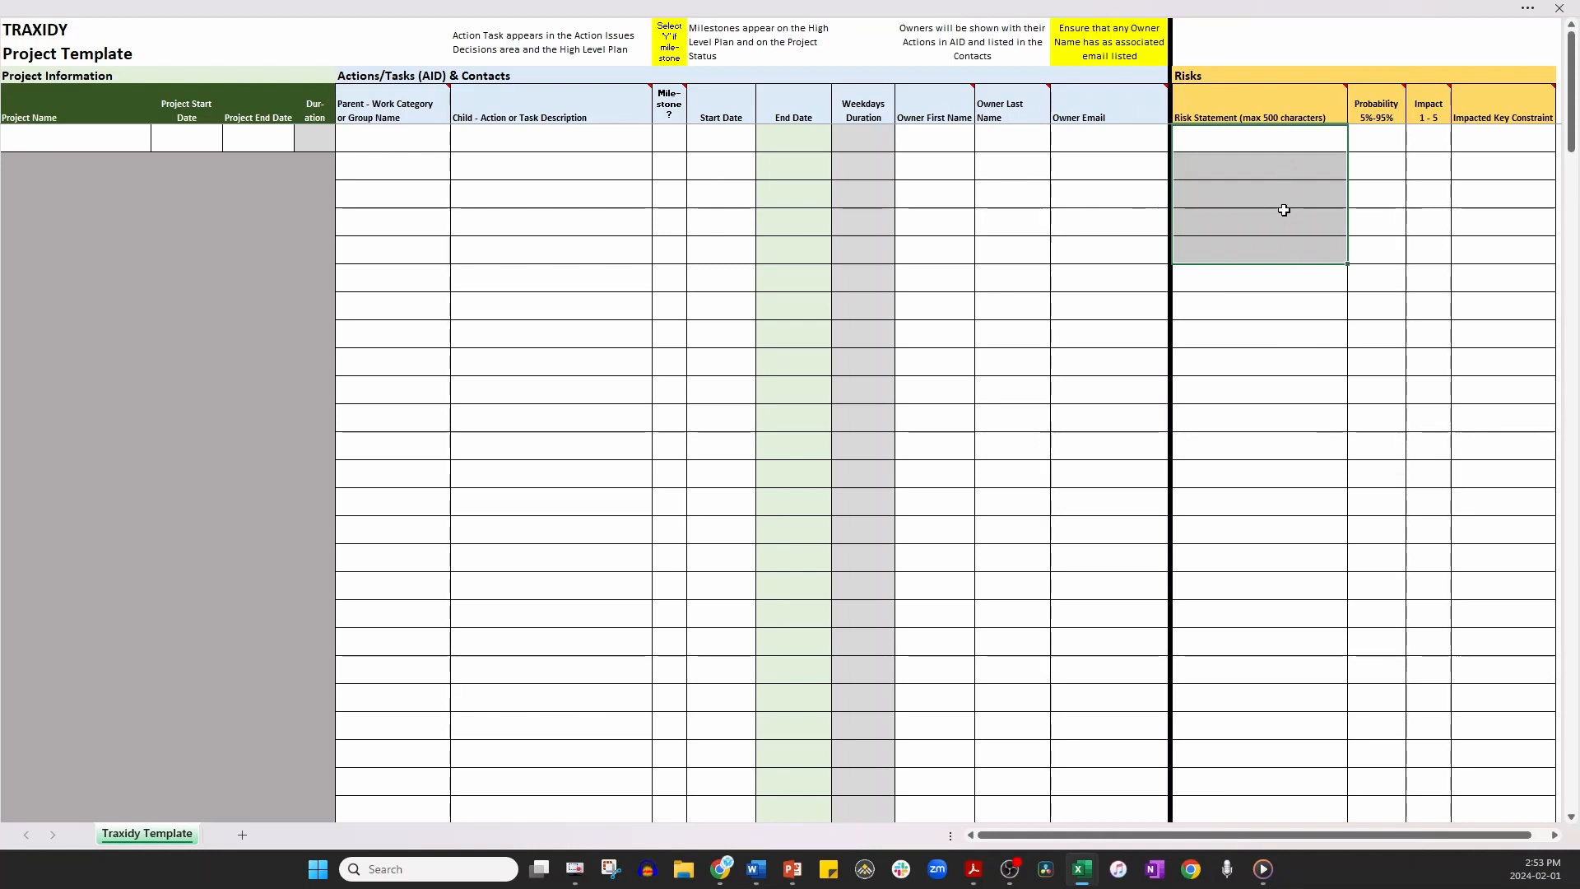
left_click(1285, 141)
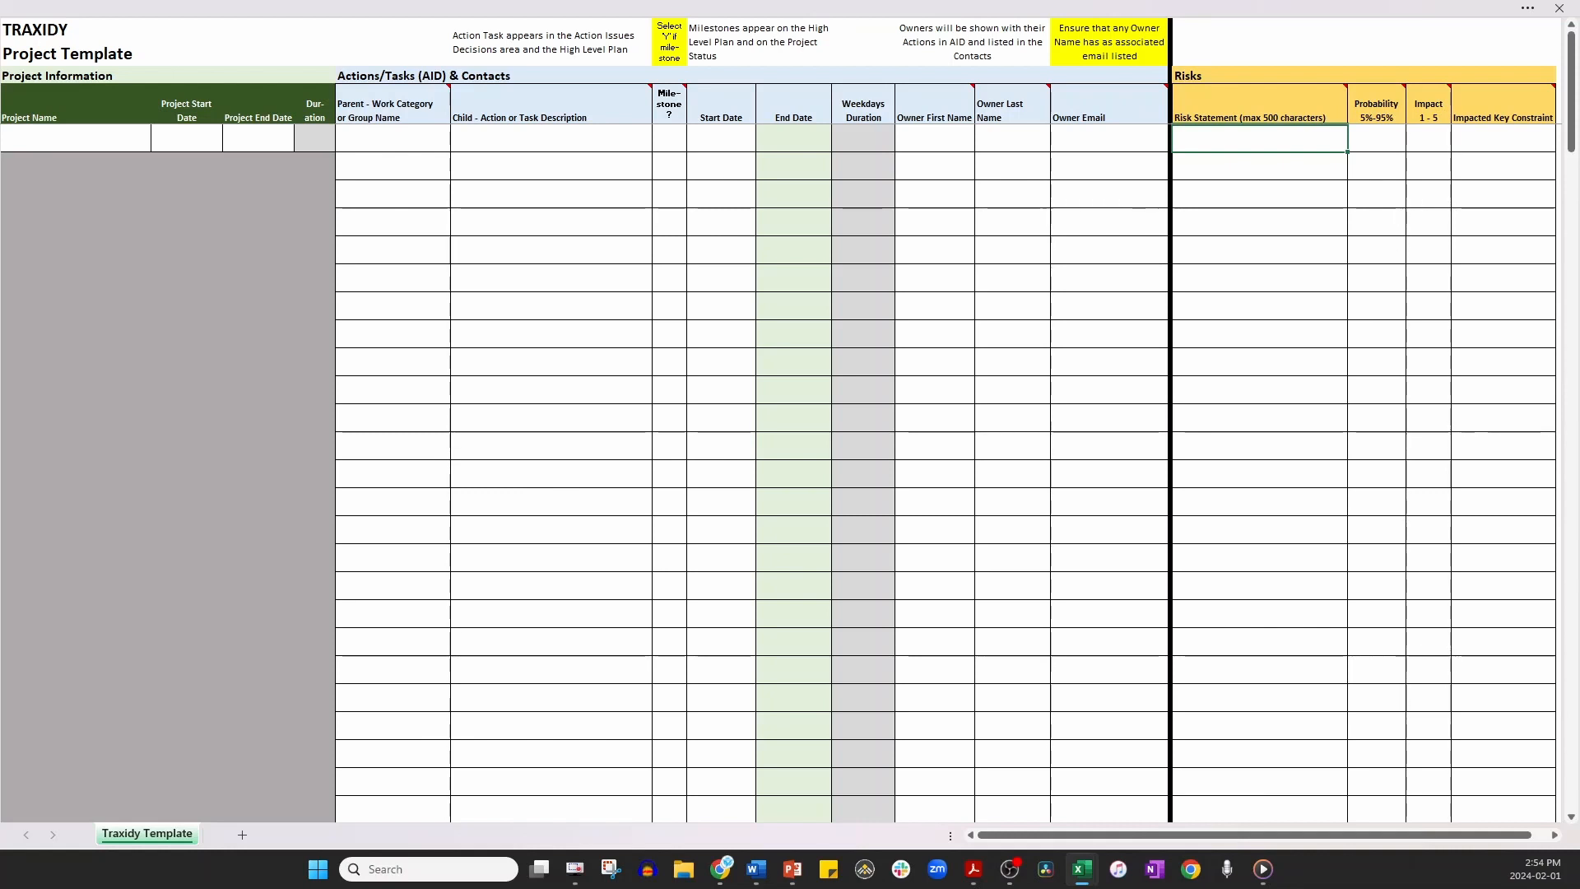
Switch to the filled-in DIY Shed Build 2.0 template and set the end date of "install all walls per blueprints" to May 15.
key("alt+Tab")
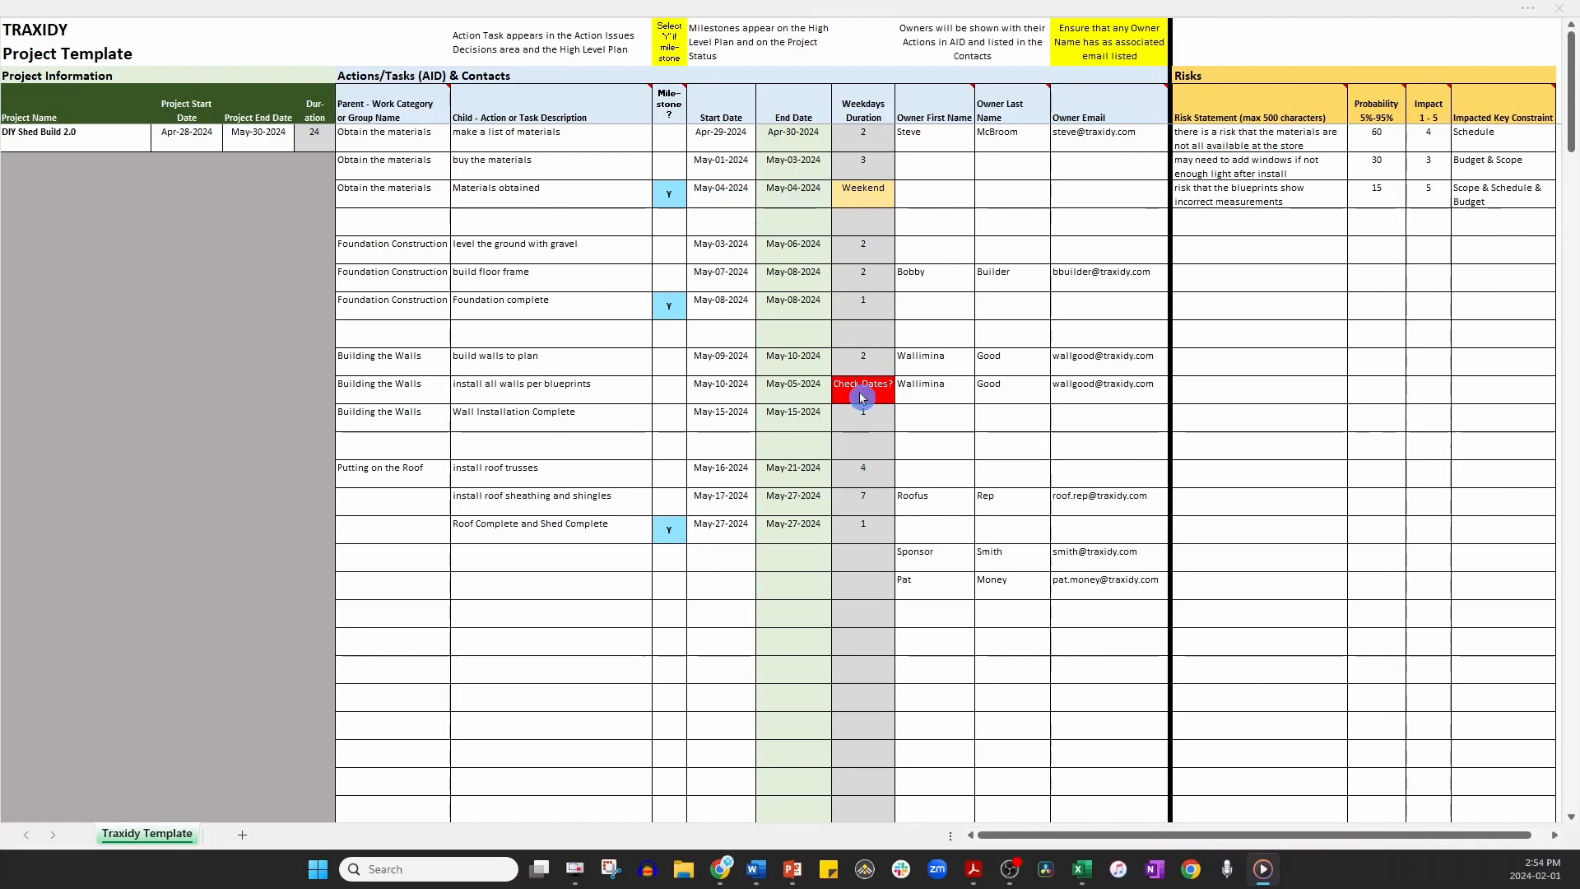
left_click(784, 390)
left_click(784, 389)
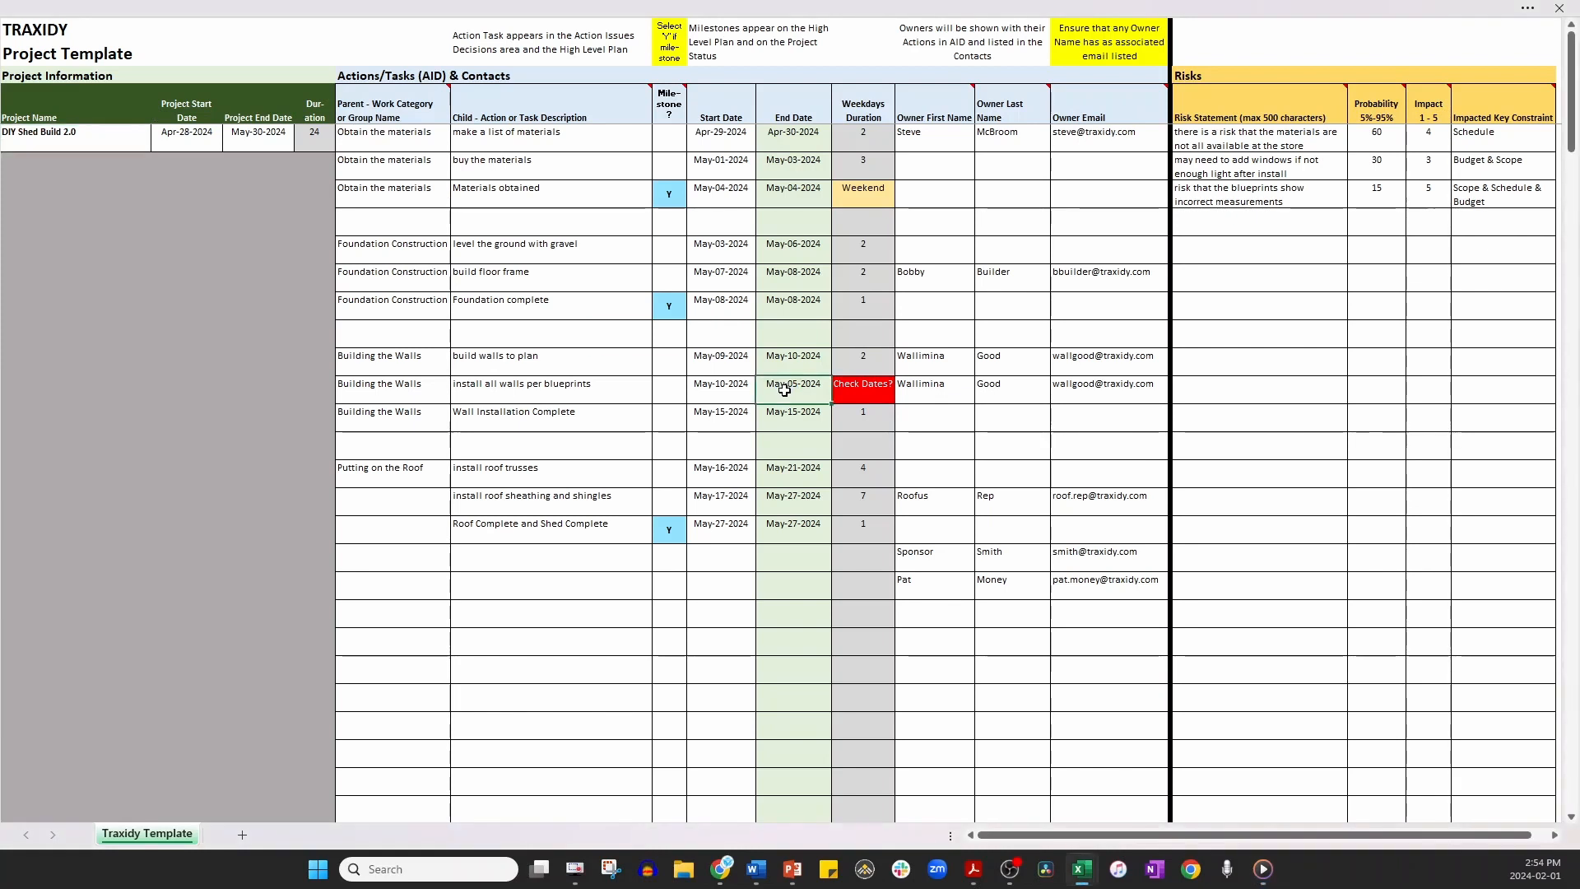
type("ma")
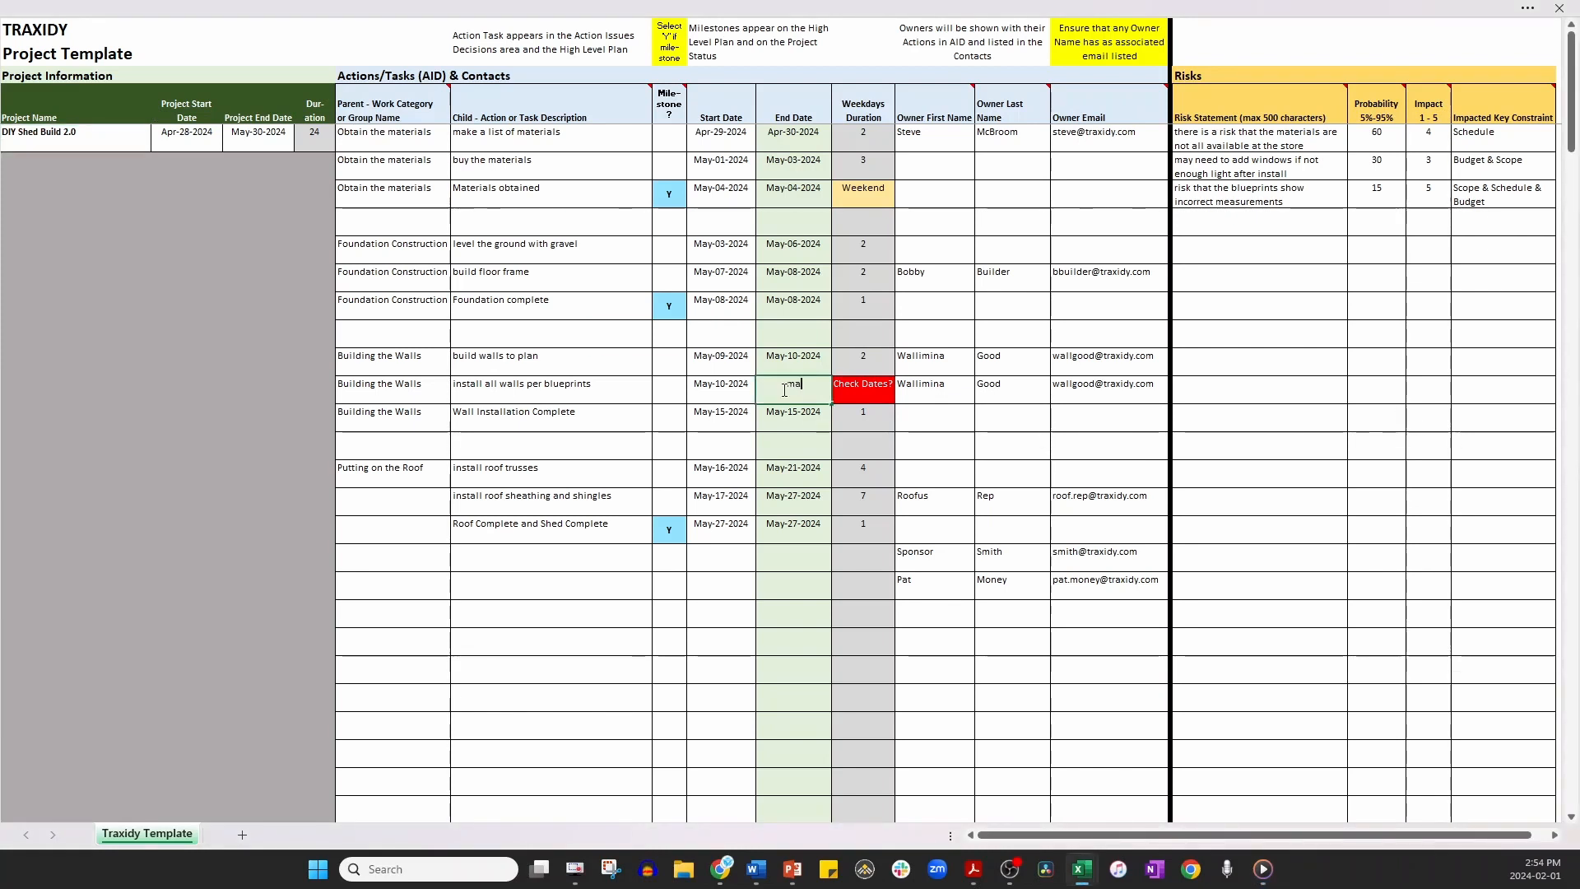
type("y 15")
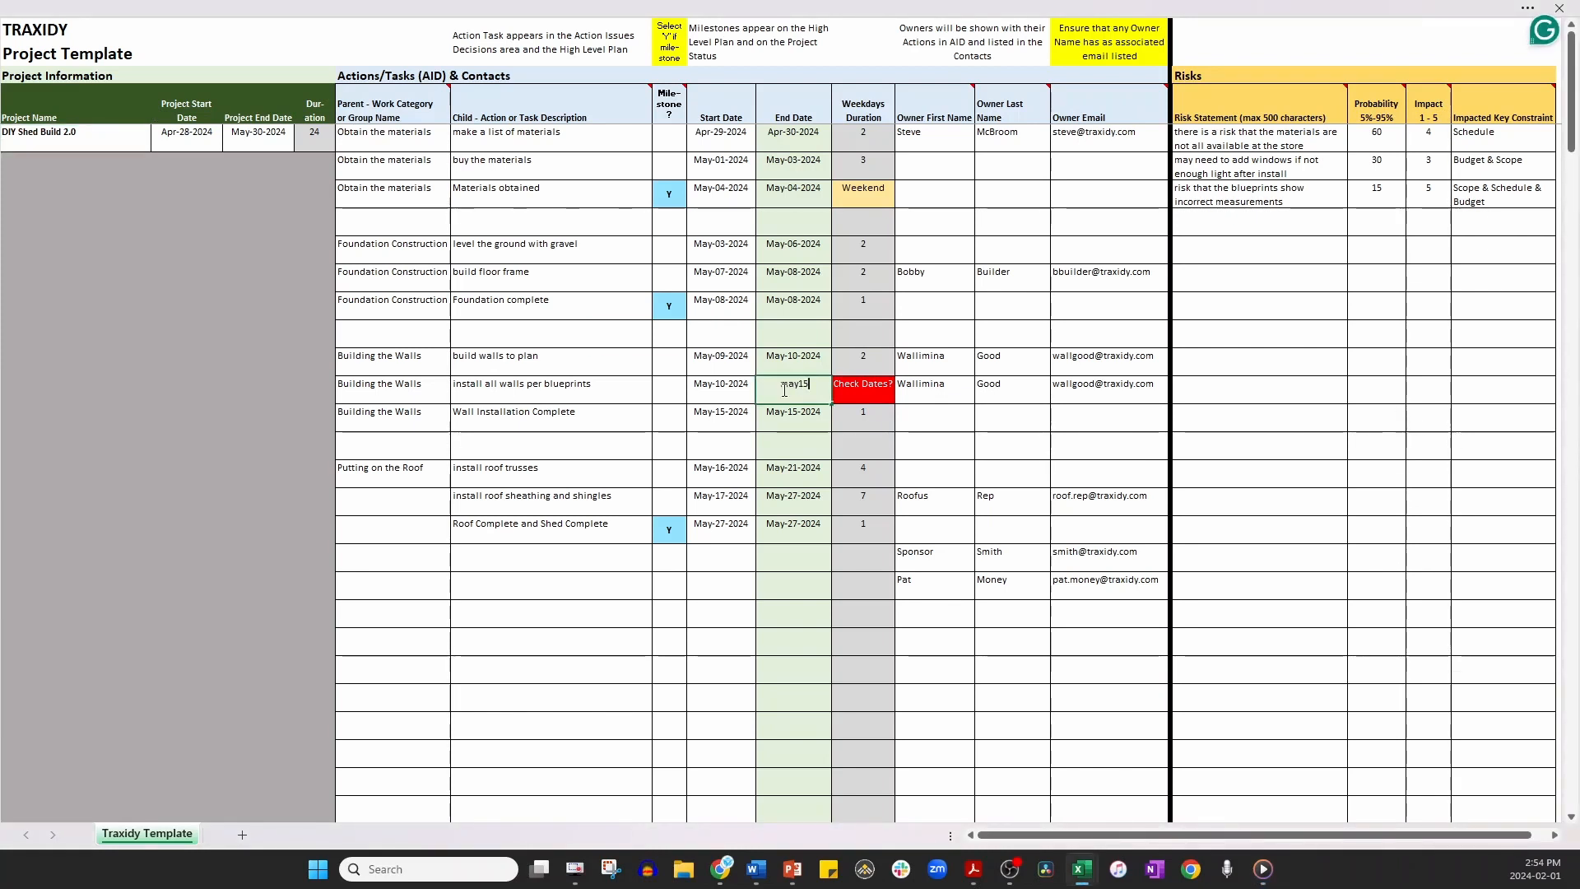
key("Return")
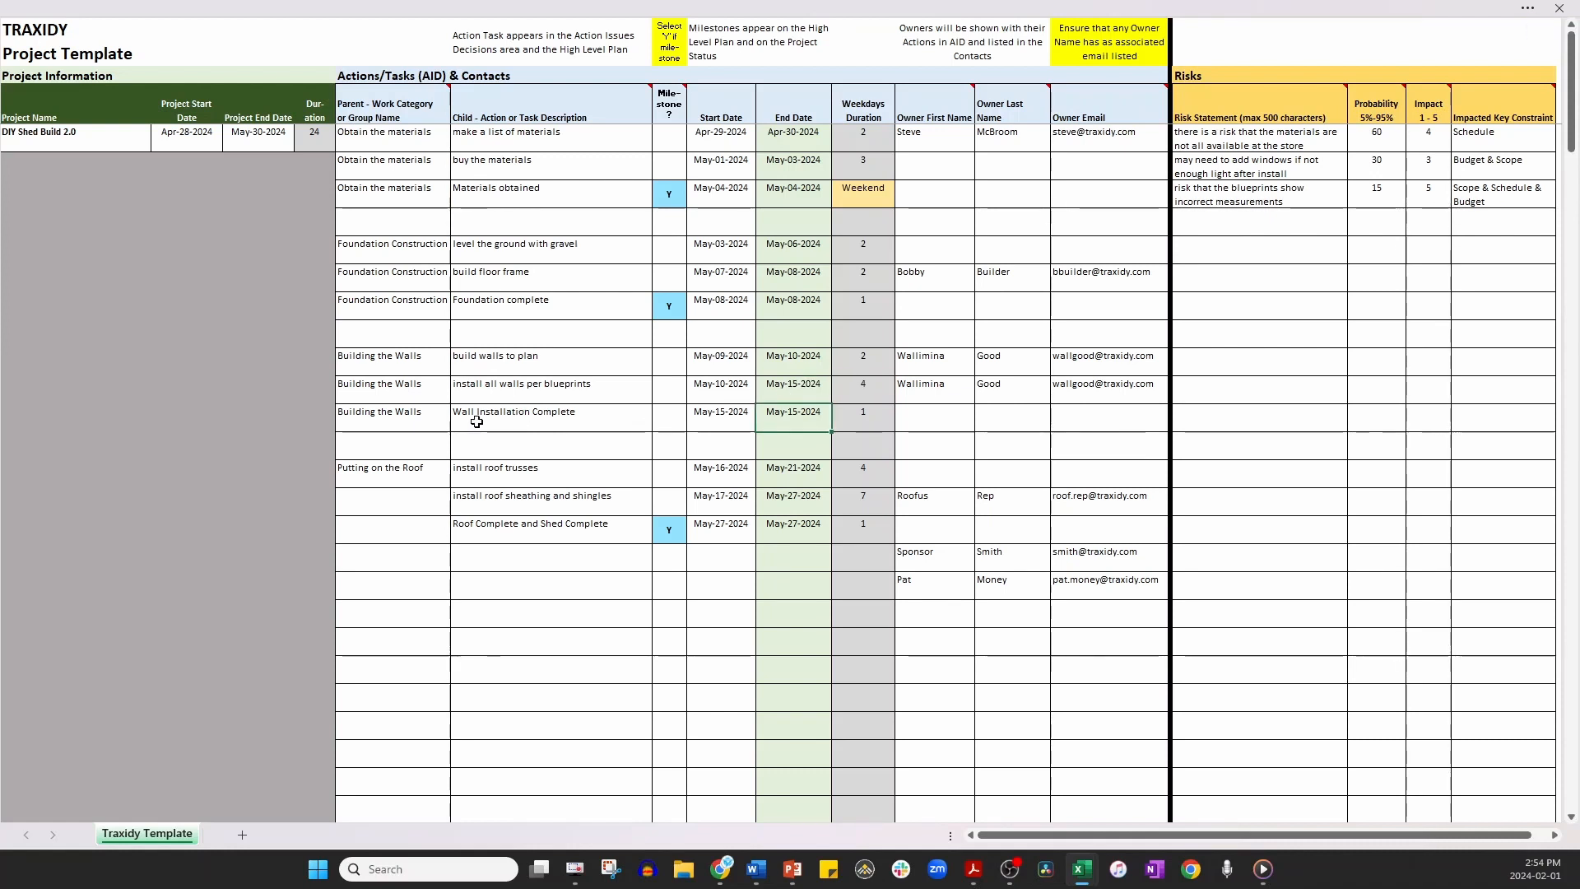
Mark the "Wall Installation Complete" task as a milestone with Y.
left_click(681, 418)
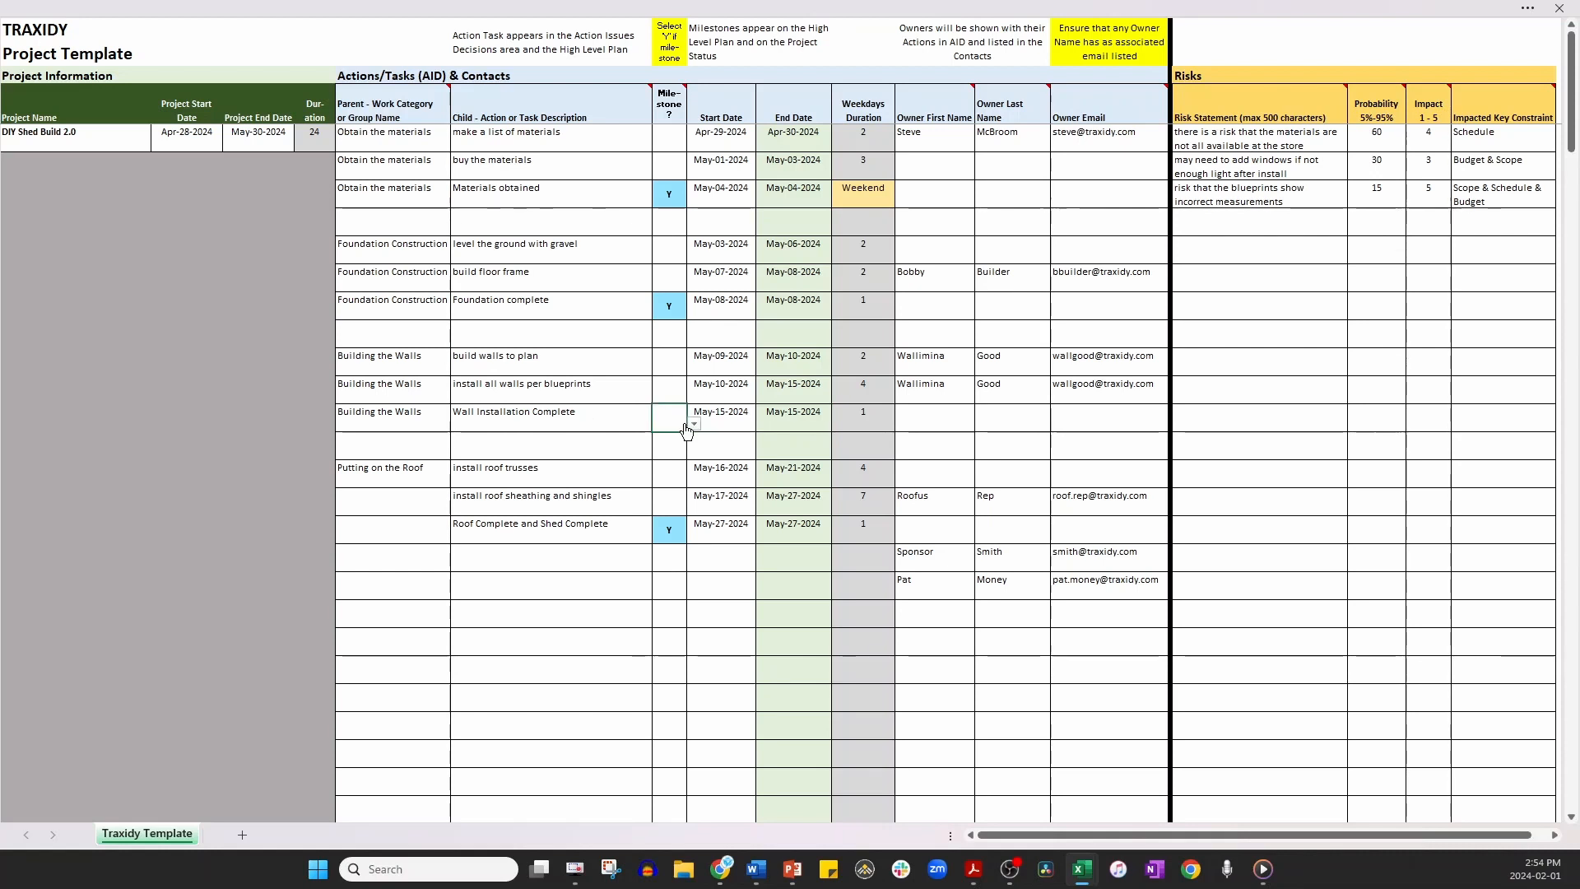
left_click(694, 425)
left_click(667, 456)
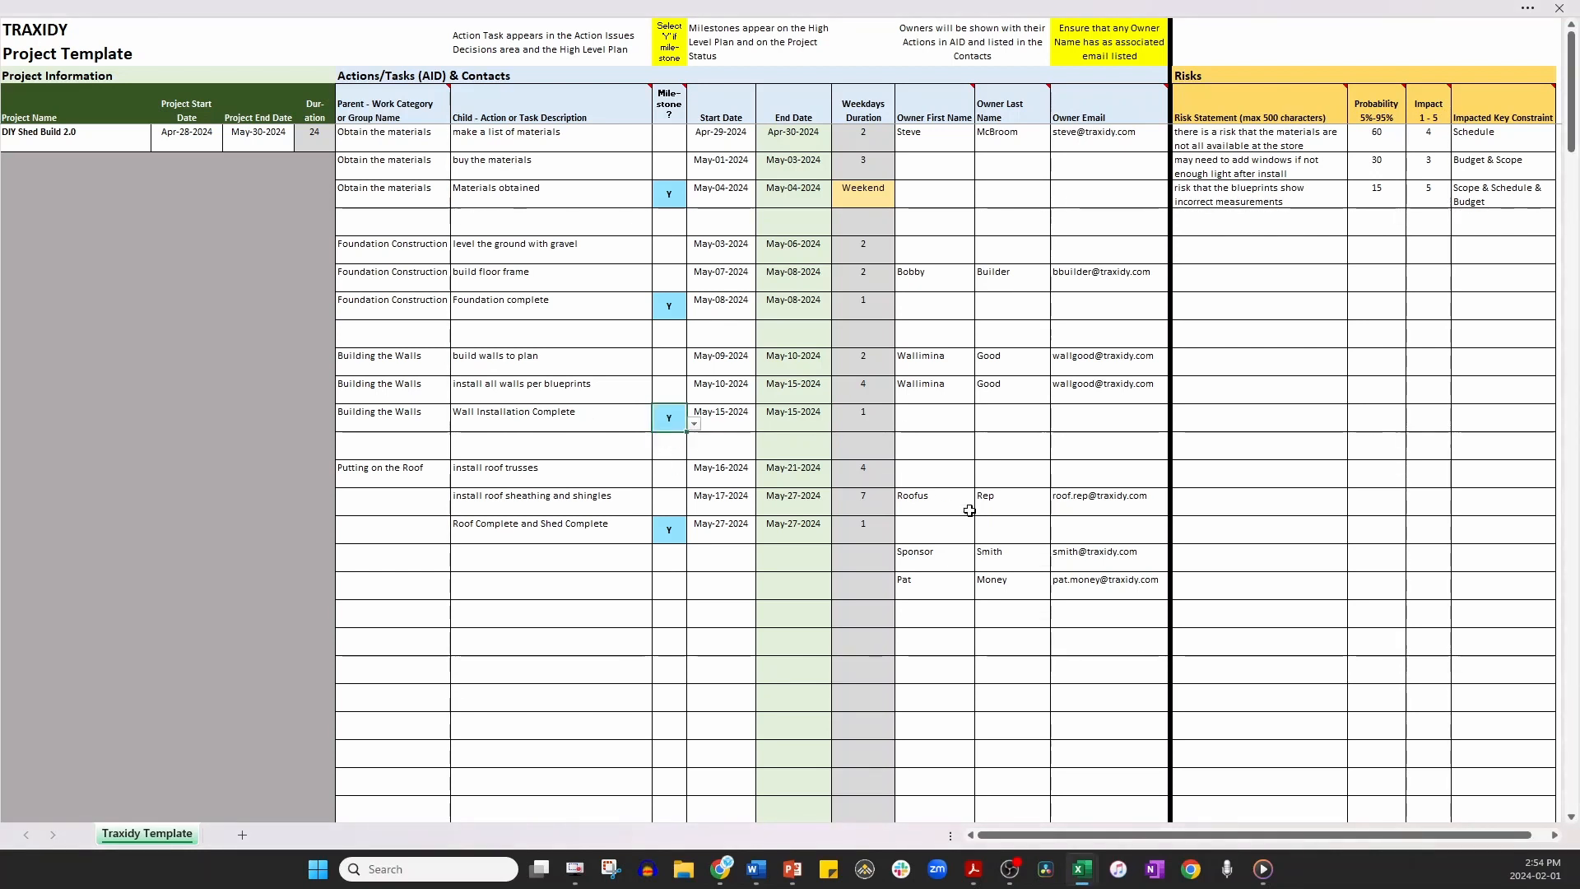
Review the two extra contacts listed below the tasks in the owner name and email columns.
left_click(968, 553)
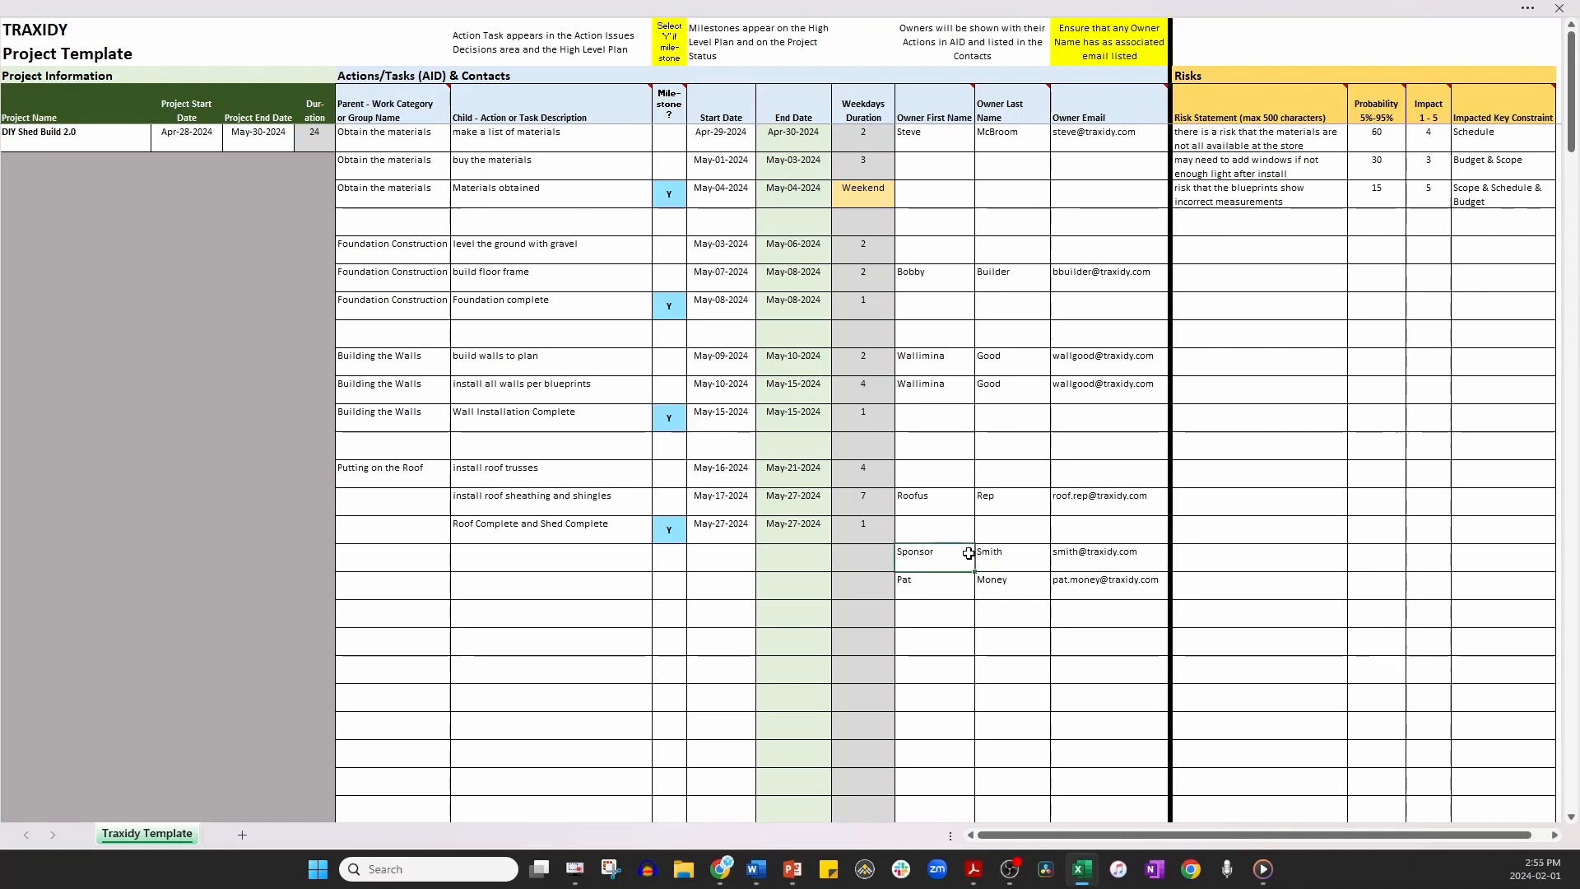
left_click_drag(969, 552, 1076, 594)
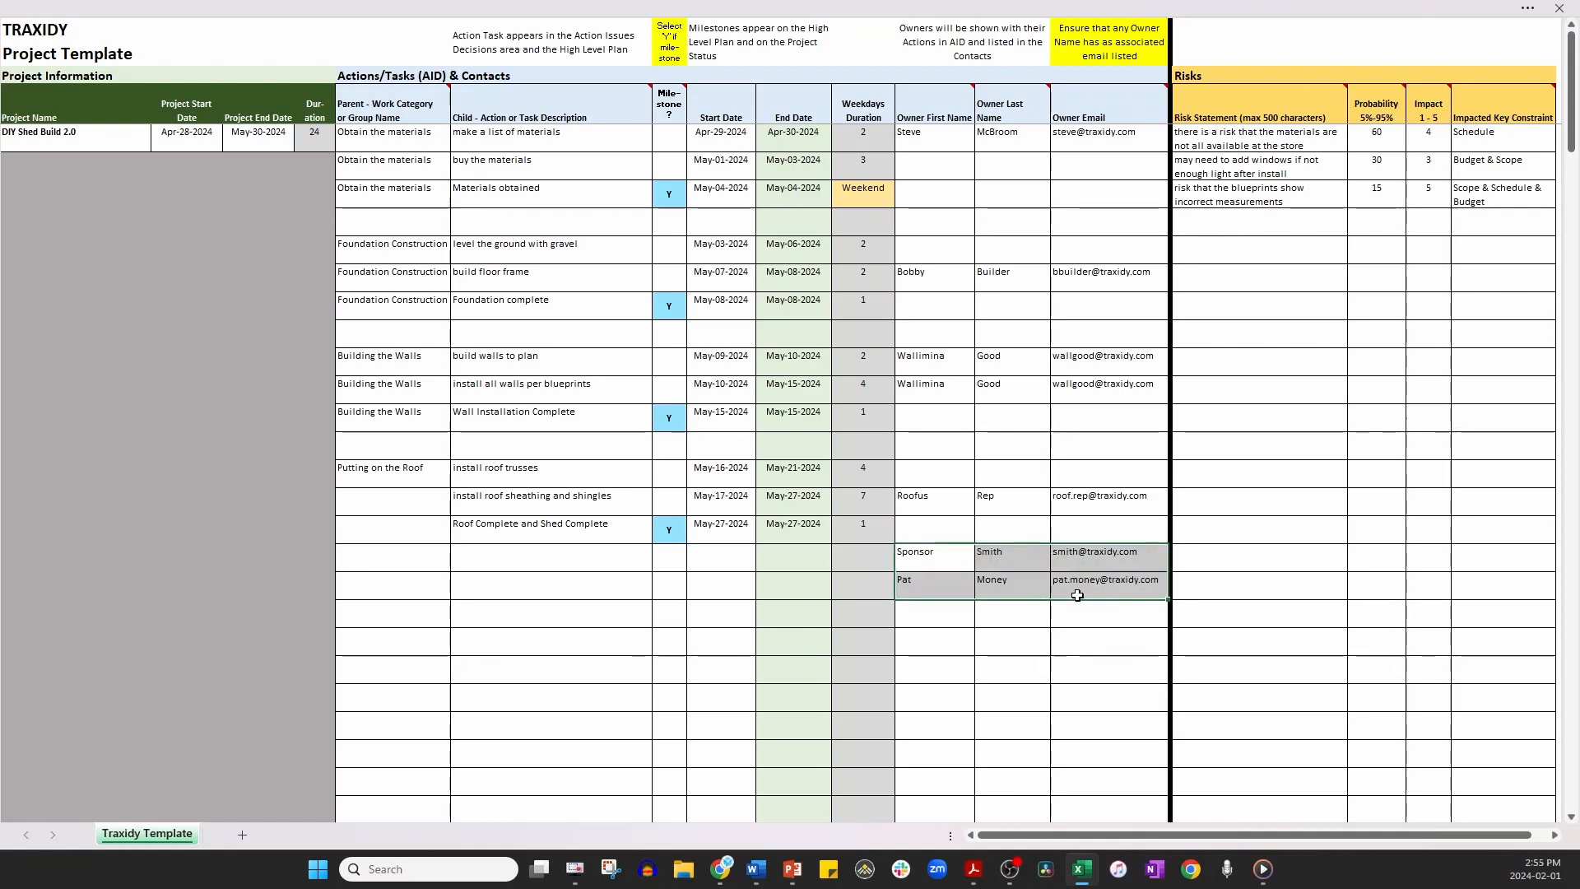
left_click(1076, 617)
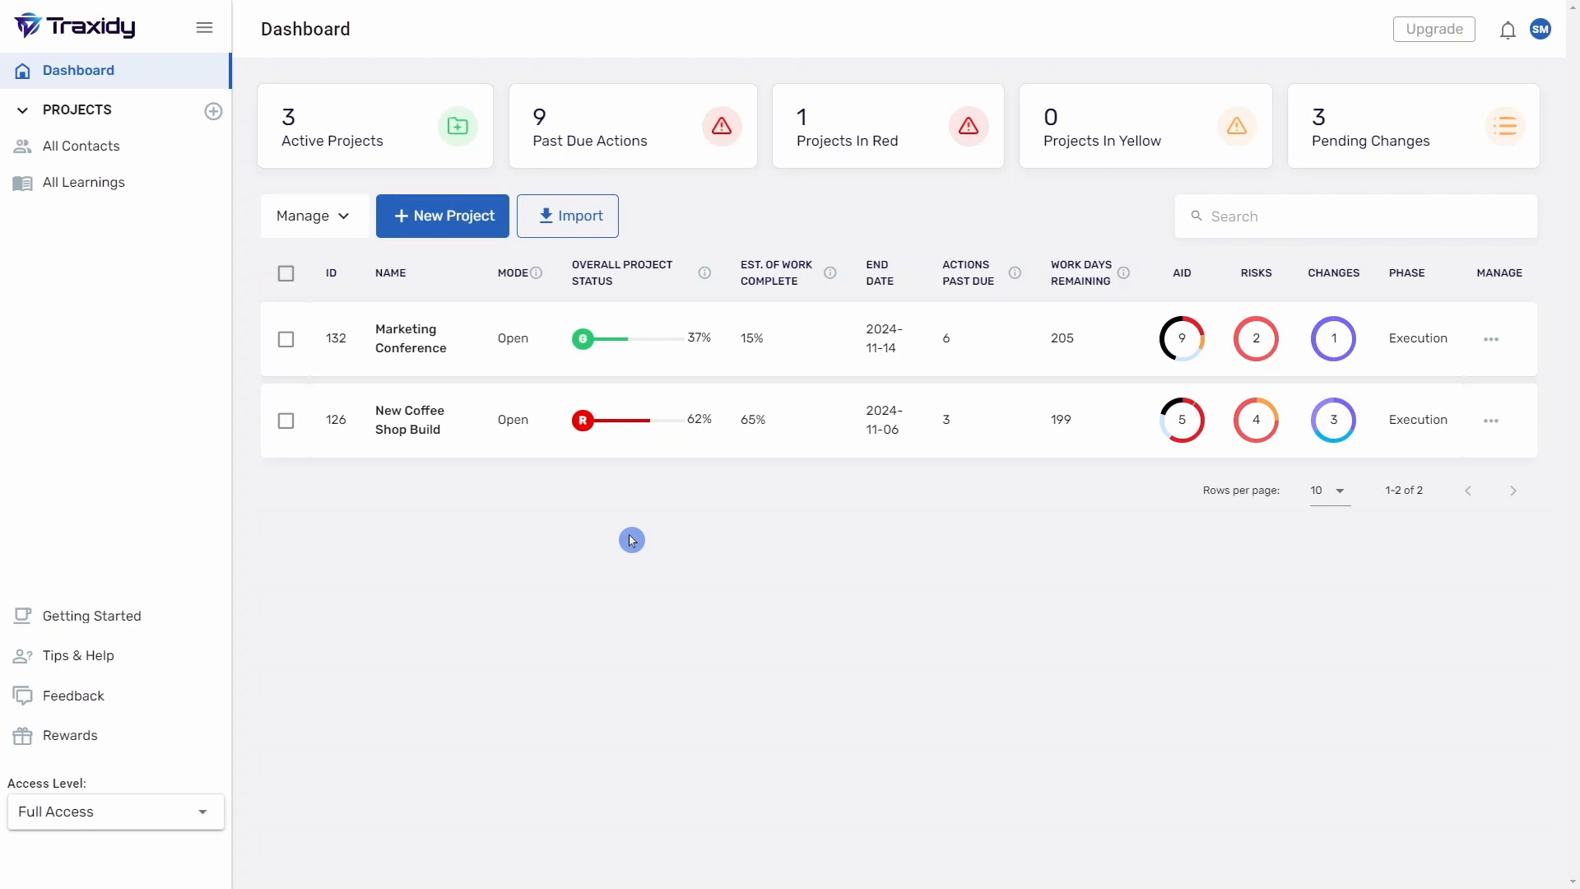
In the Traxidy web app, import a new project using the Traxidy template from the file Traxidy Template Shed.
left_click(569, 218)
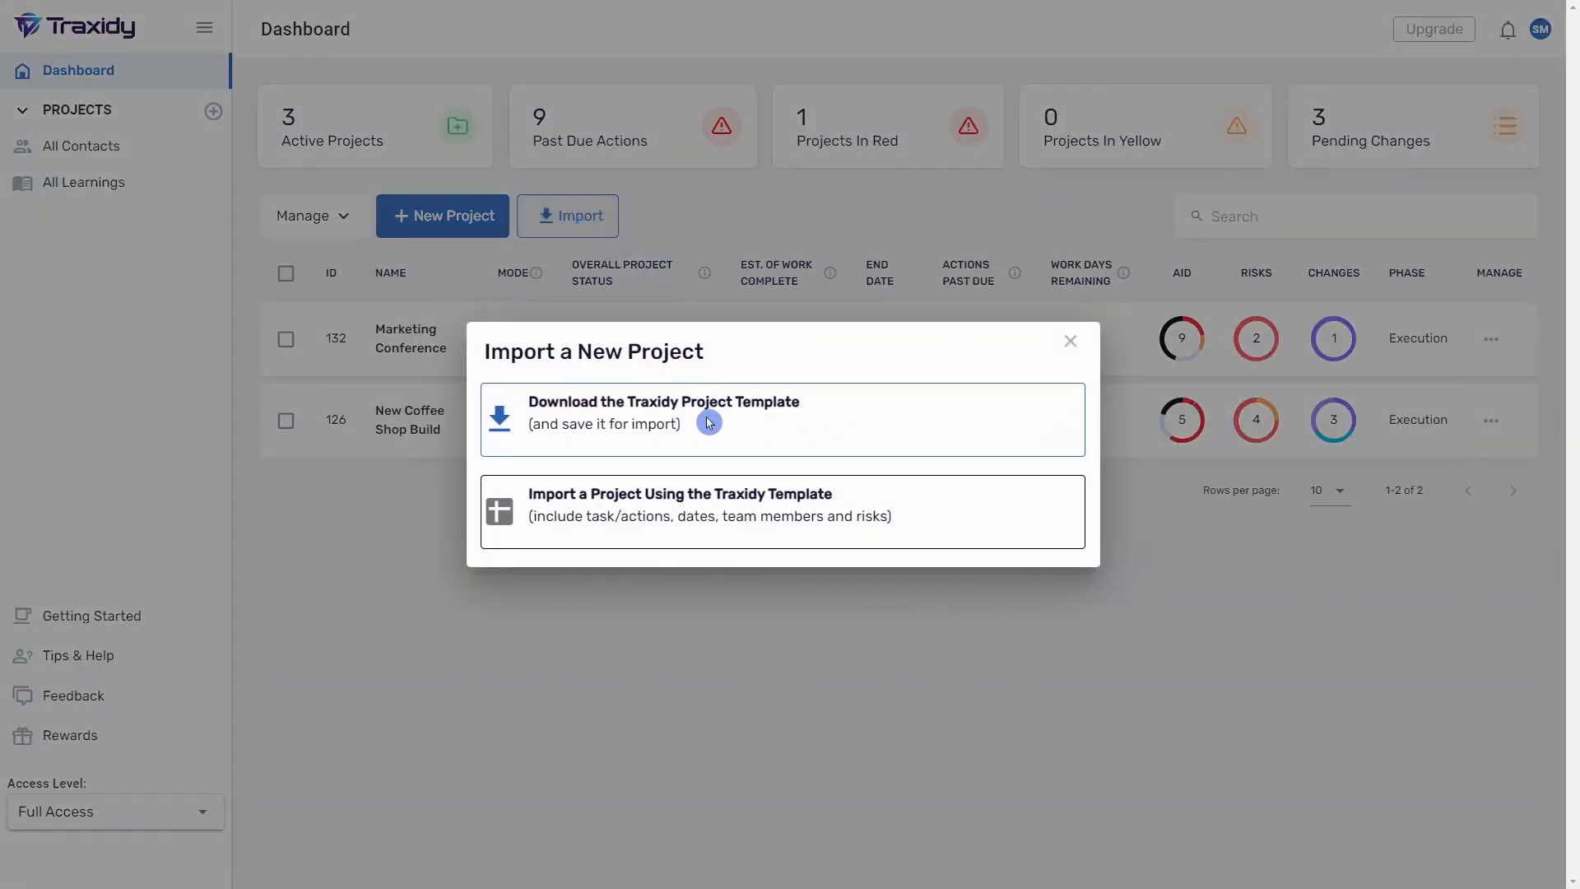
left_click(687, 512)
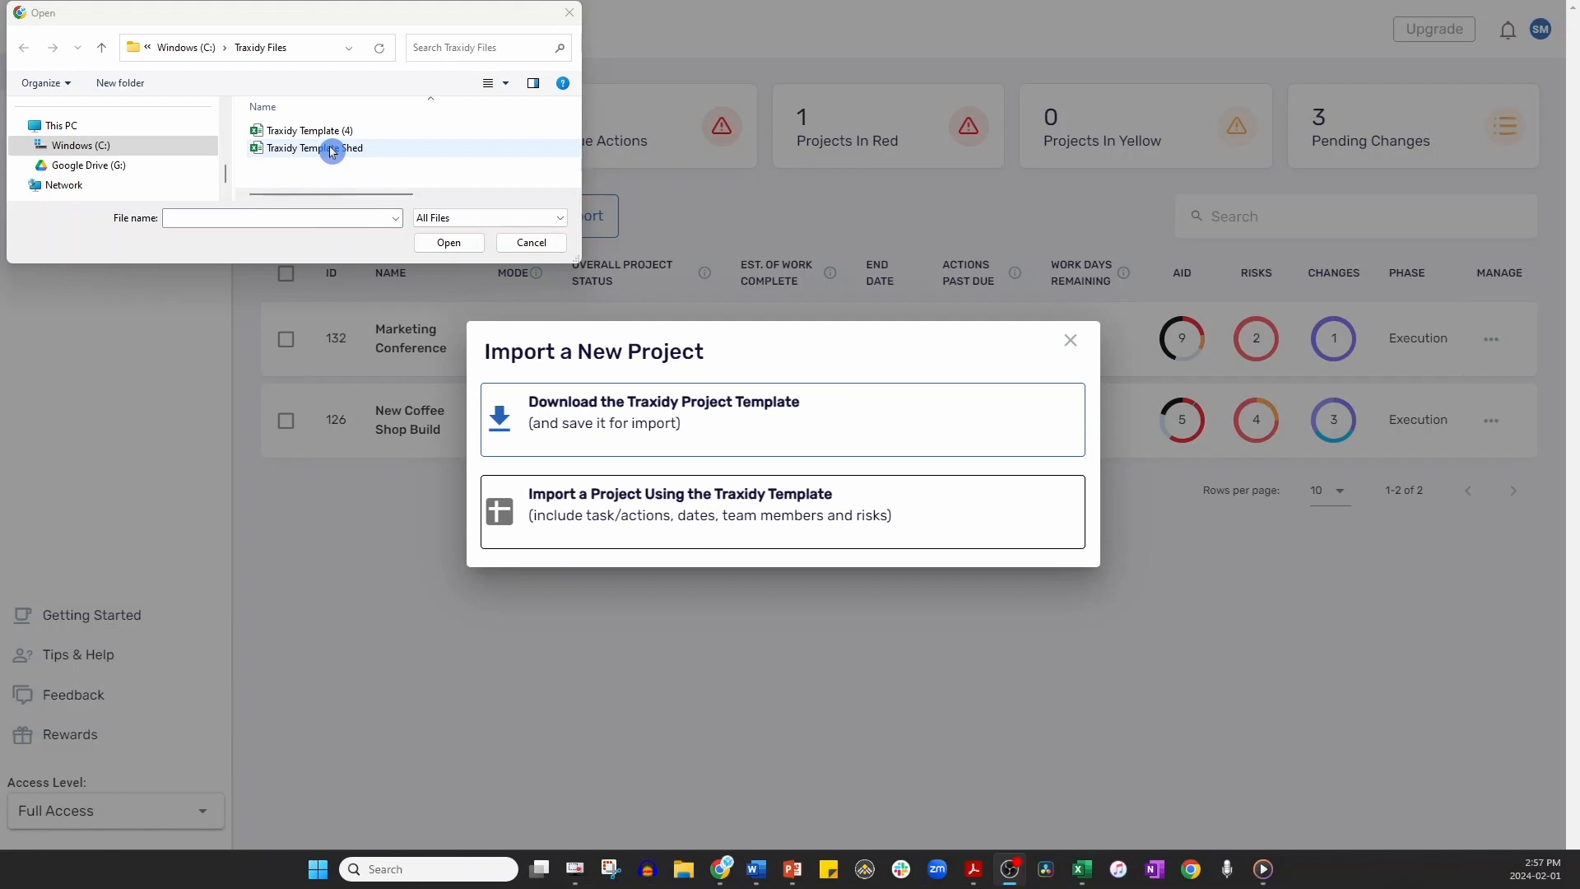
left_click(284, 153)
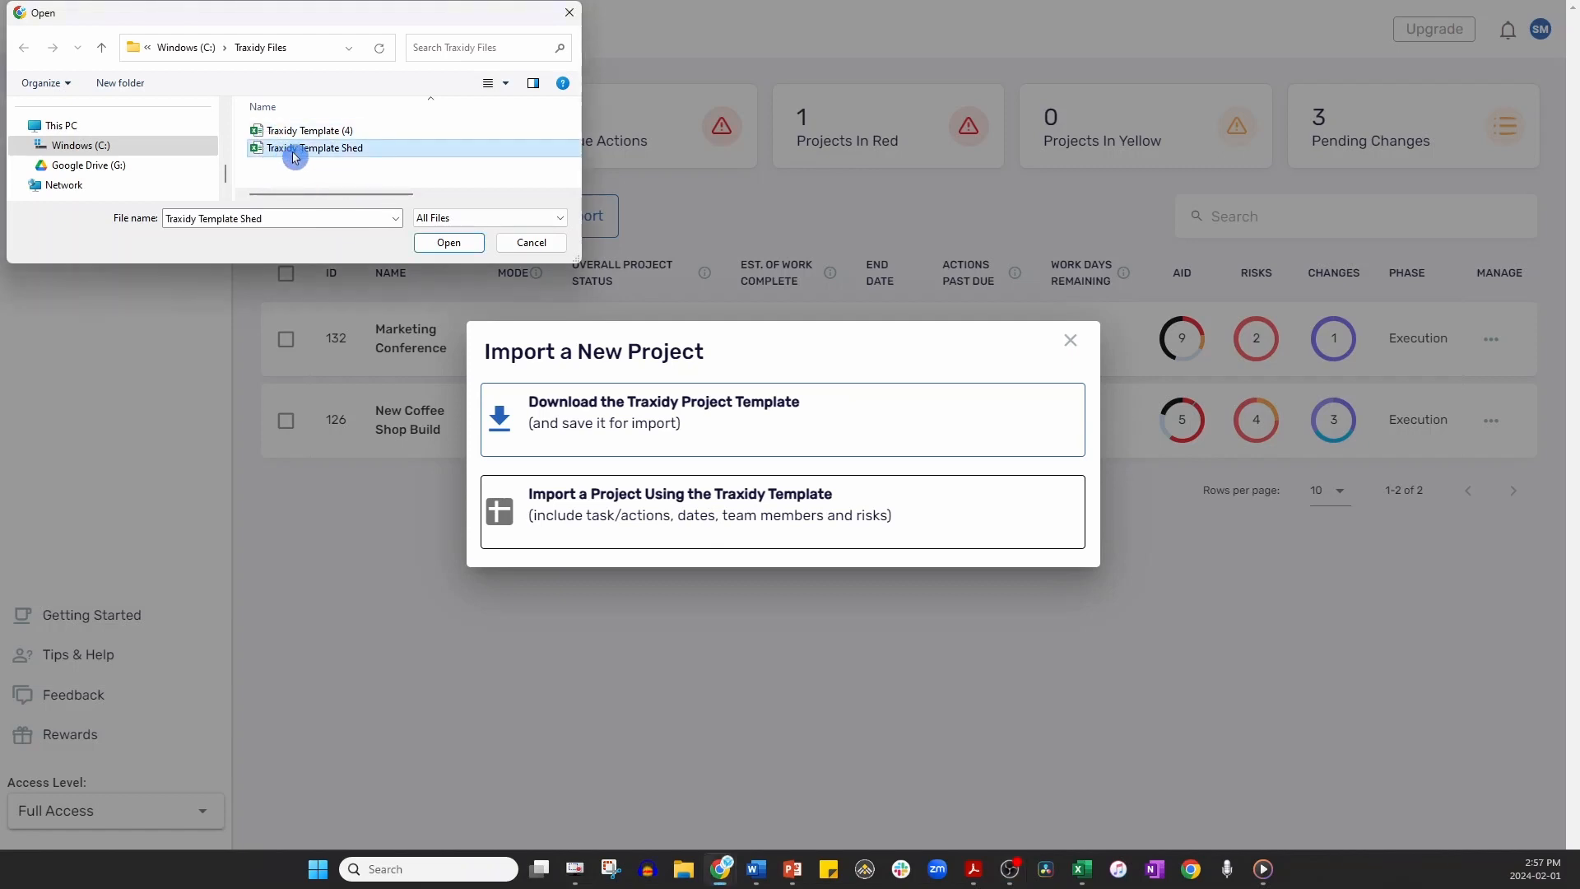
left_click(452, 245)
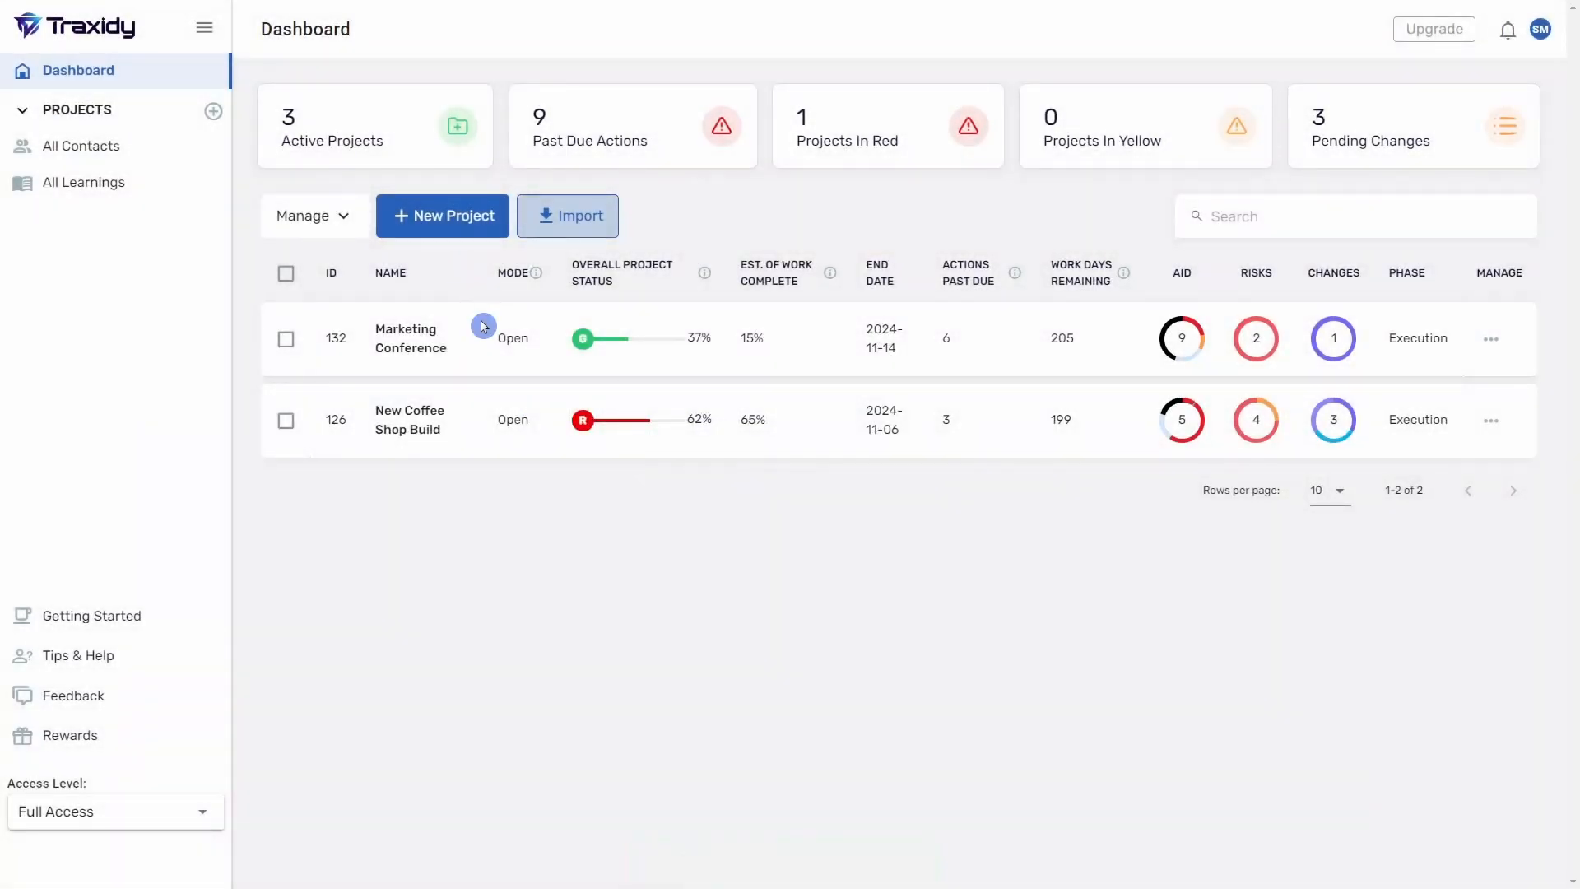
left_click(483, 326)
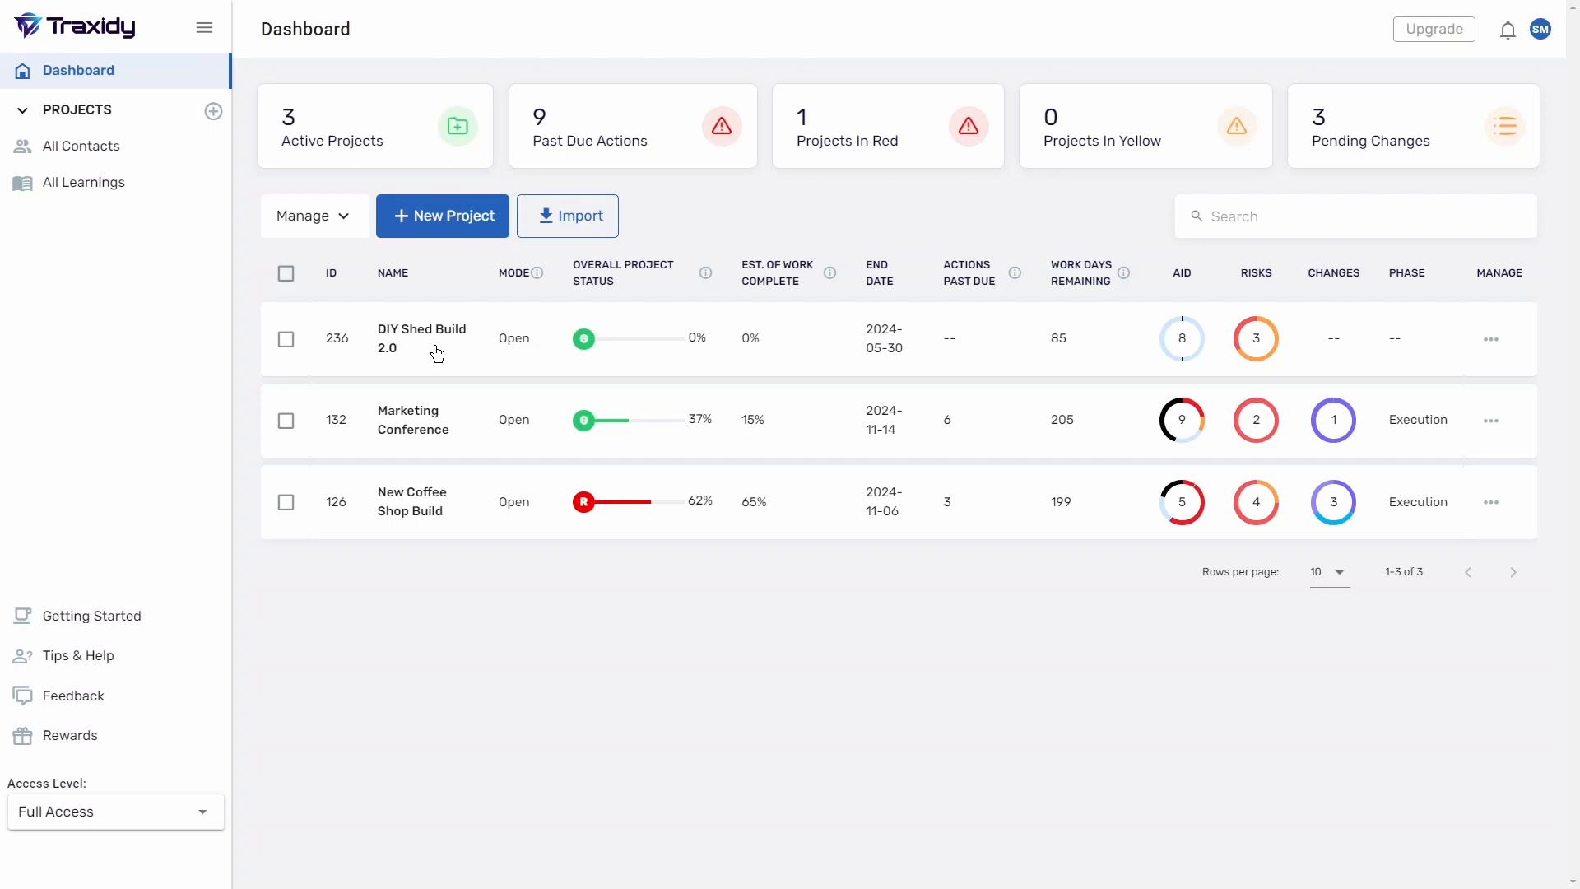
Open the imported DIY Shed Build 2.0 project and review its project information and contacts list.
left_click(340, 349)
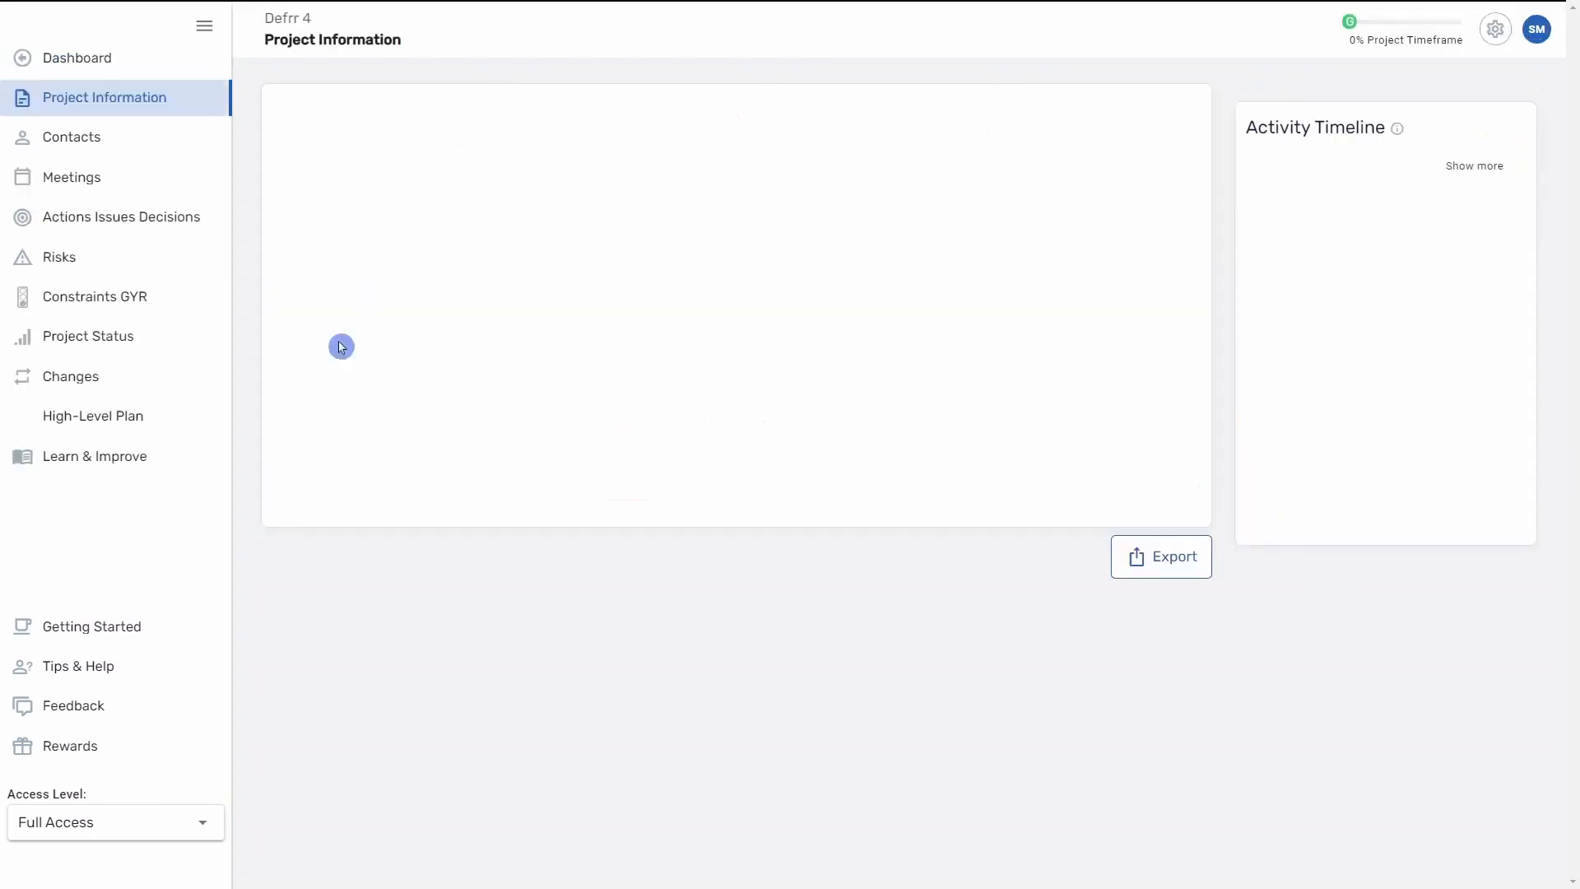
left_click(342, 347)
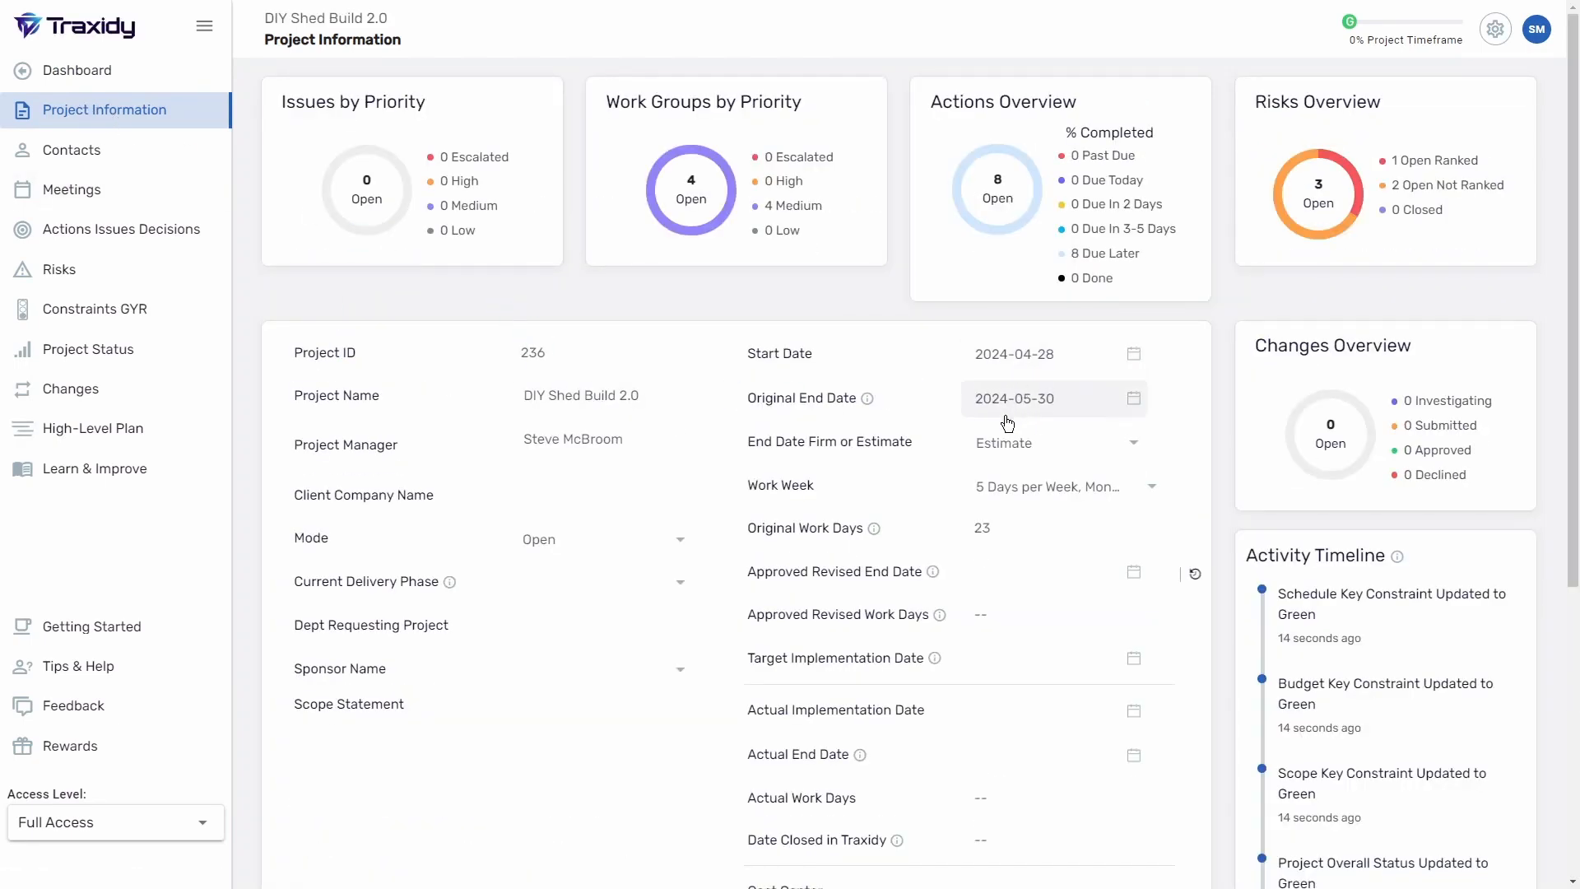
left_click(470, 715)
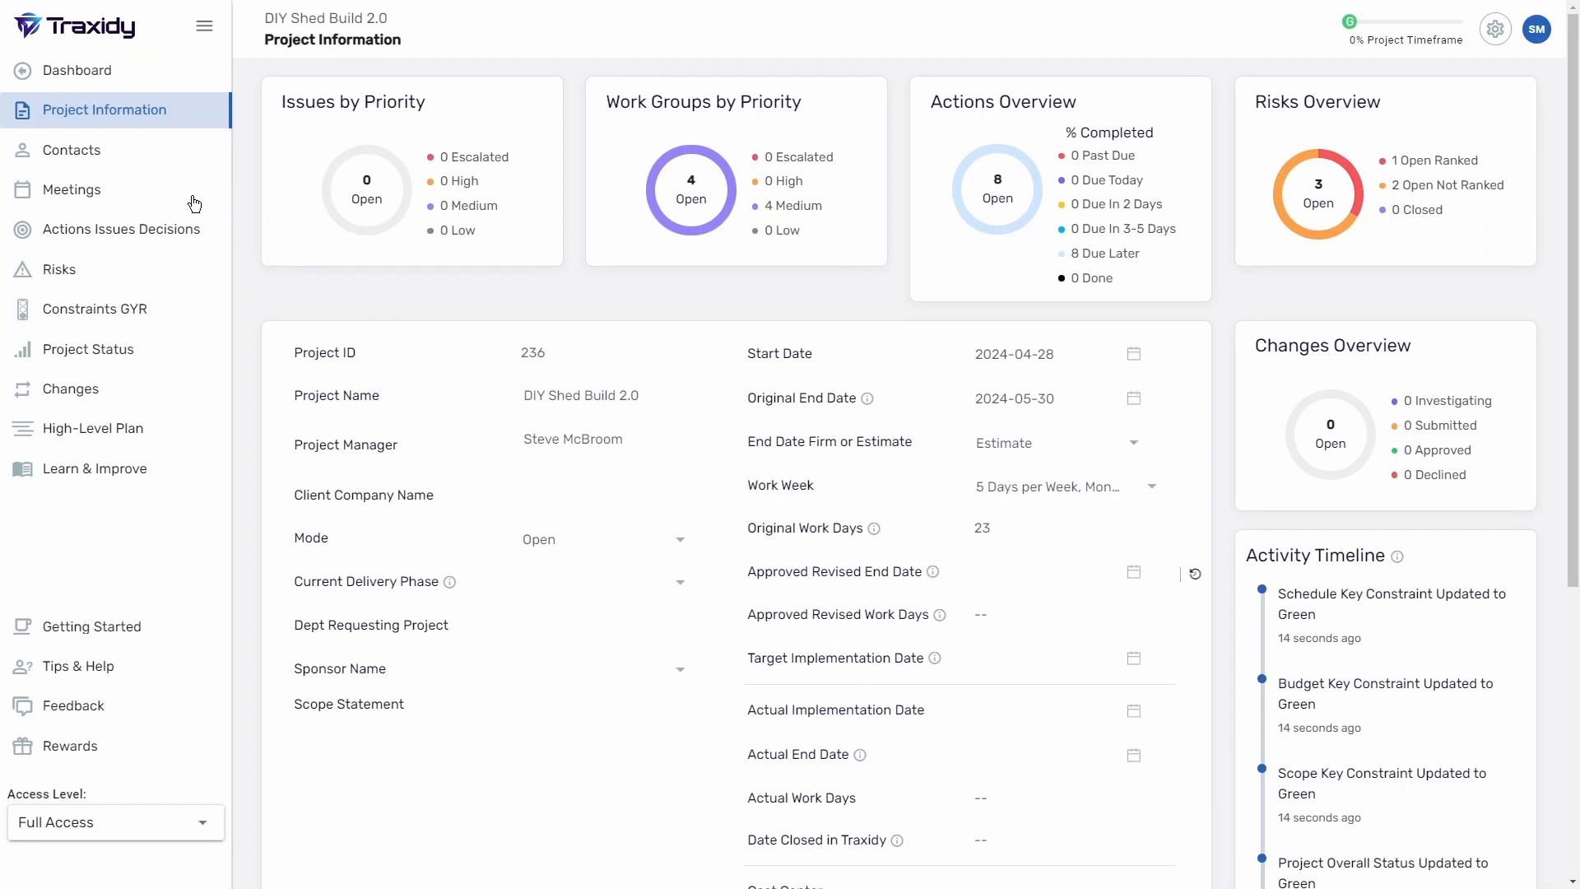
left_click(88, 153)
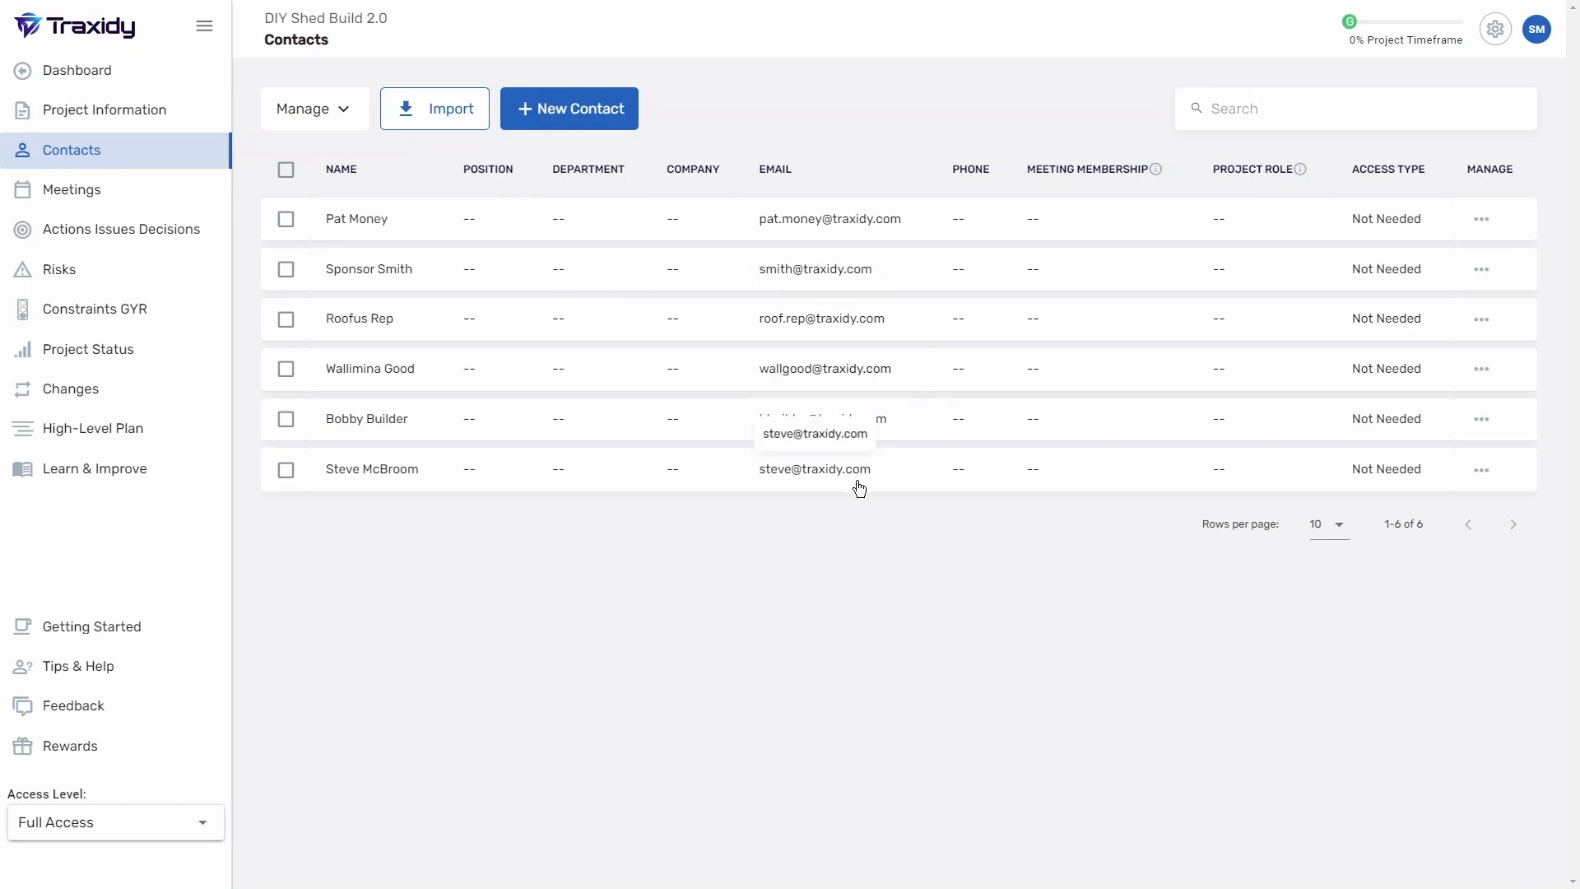
Open the details of the fifth contact in the list, inspect the available access type options, and close them without changes.
left_click(1095, 431)
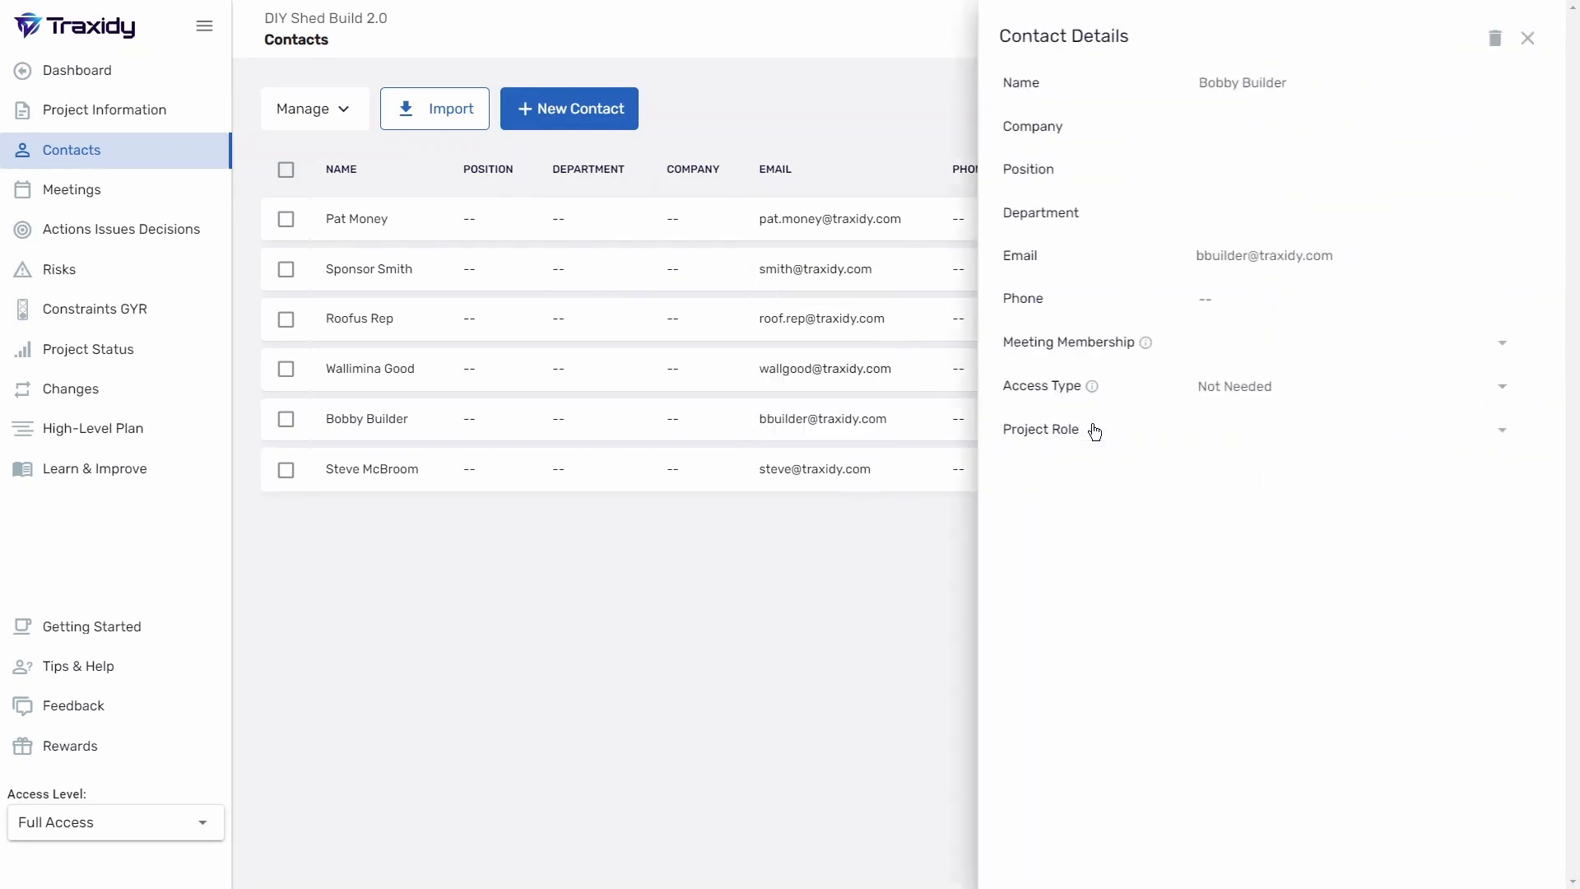
left_click(1505, 389)
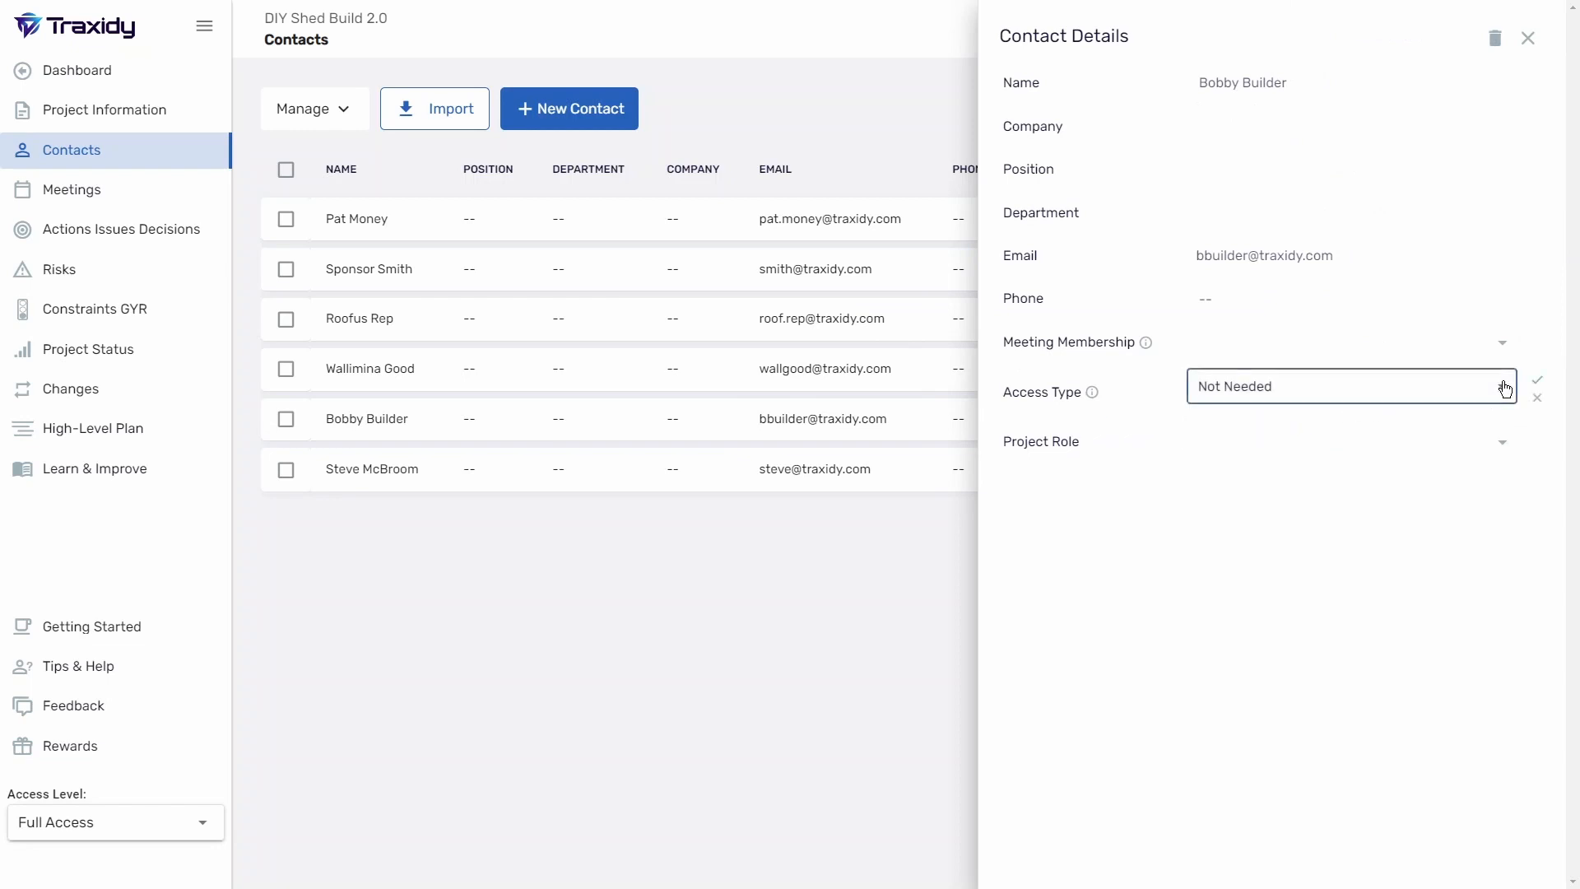
left_click(1505, 389)
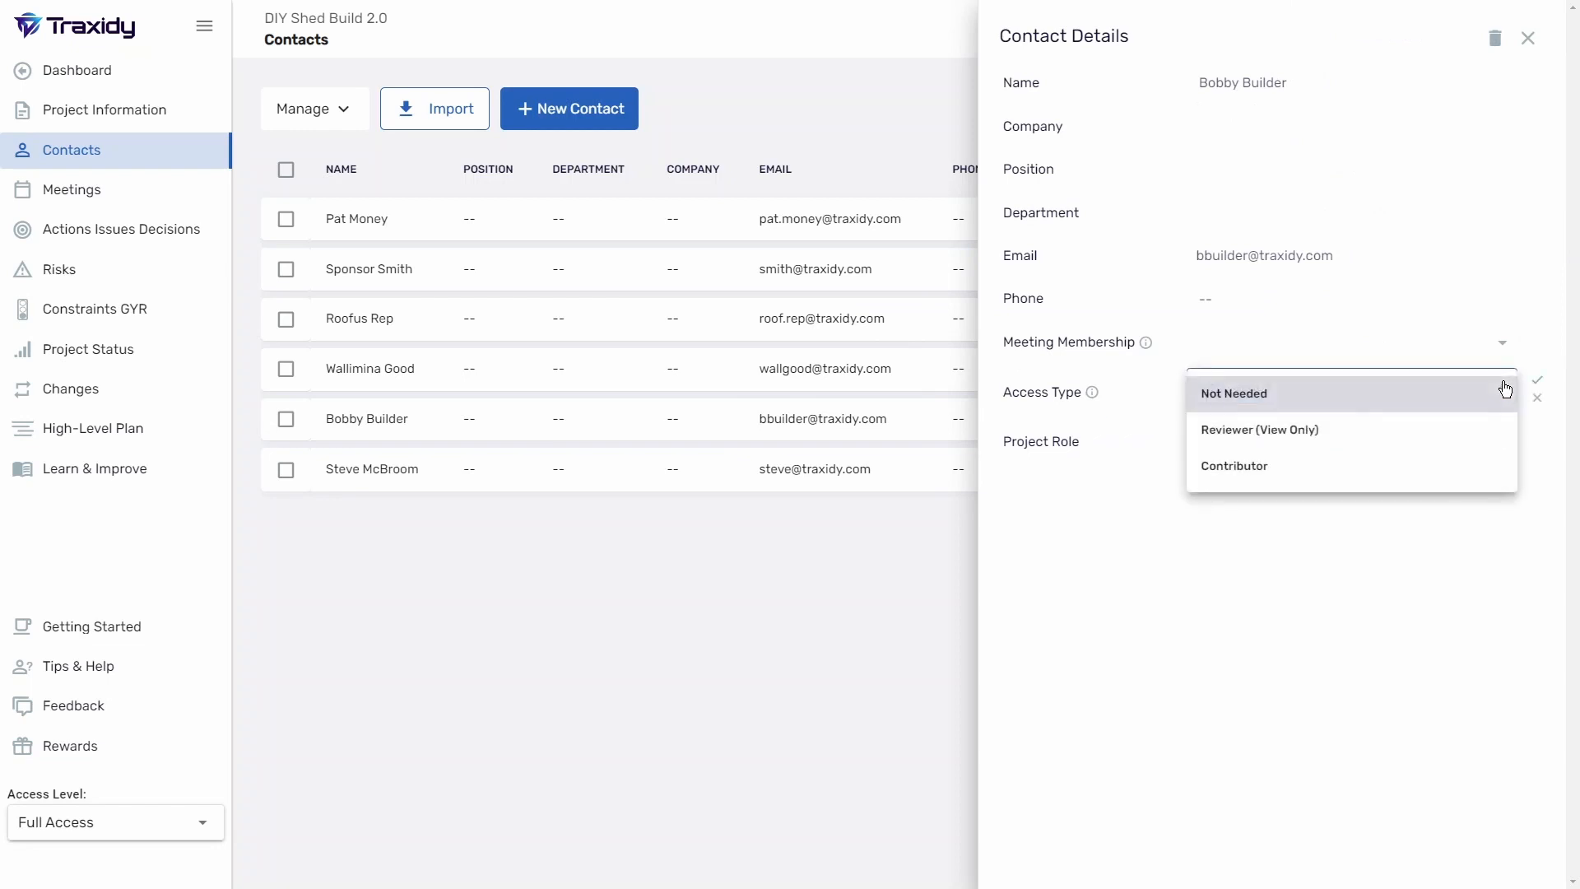
left_click(1505, 389)
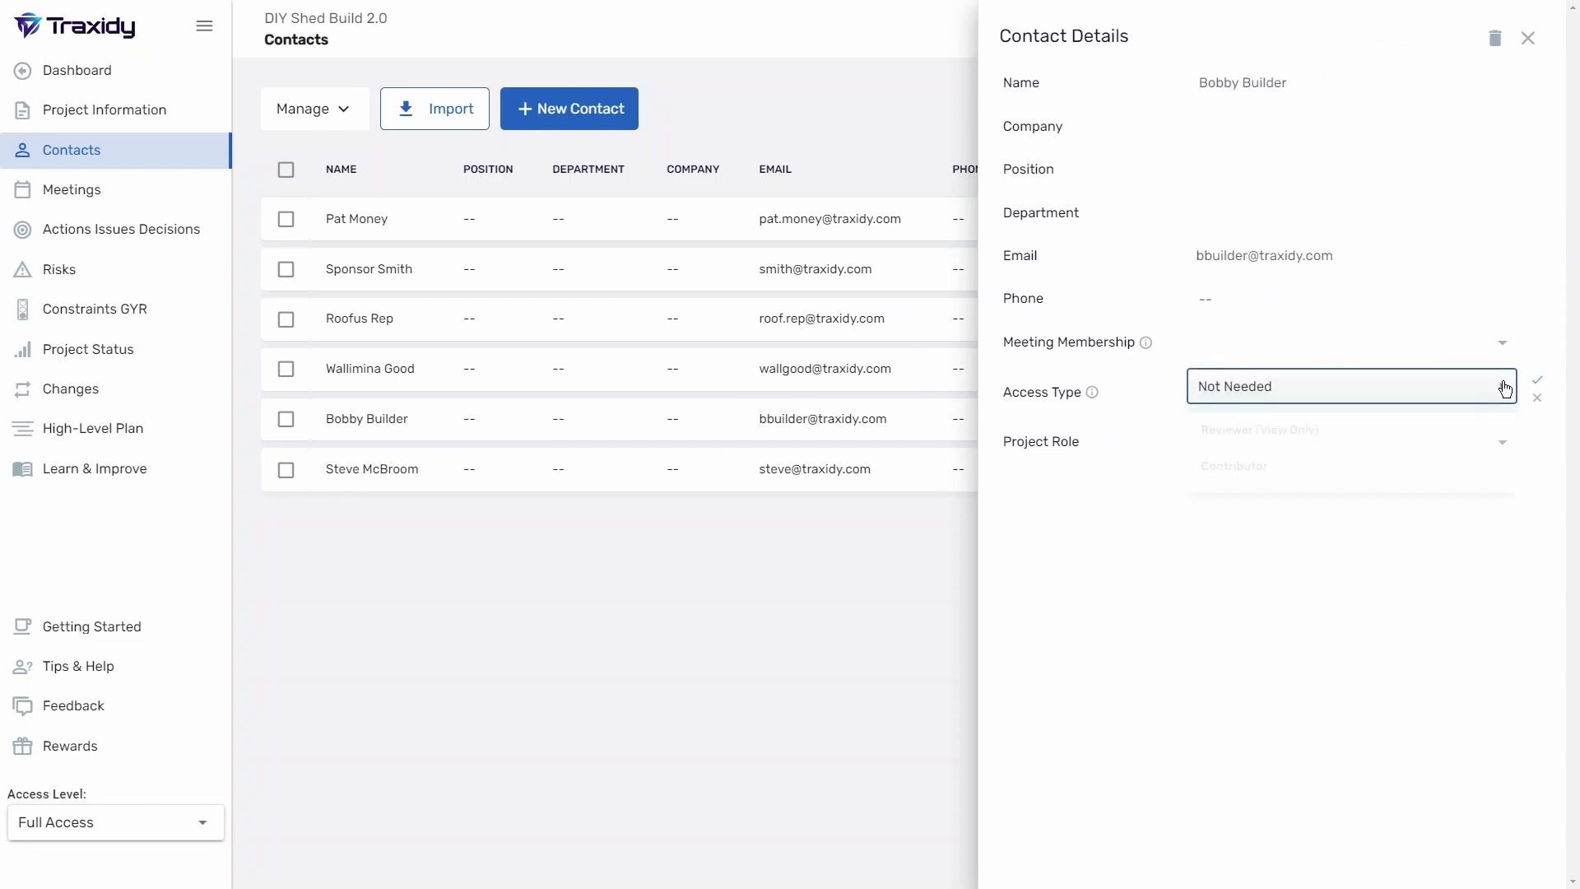
left_click(1530, 41)
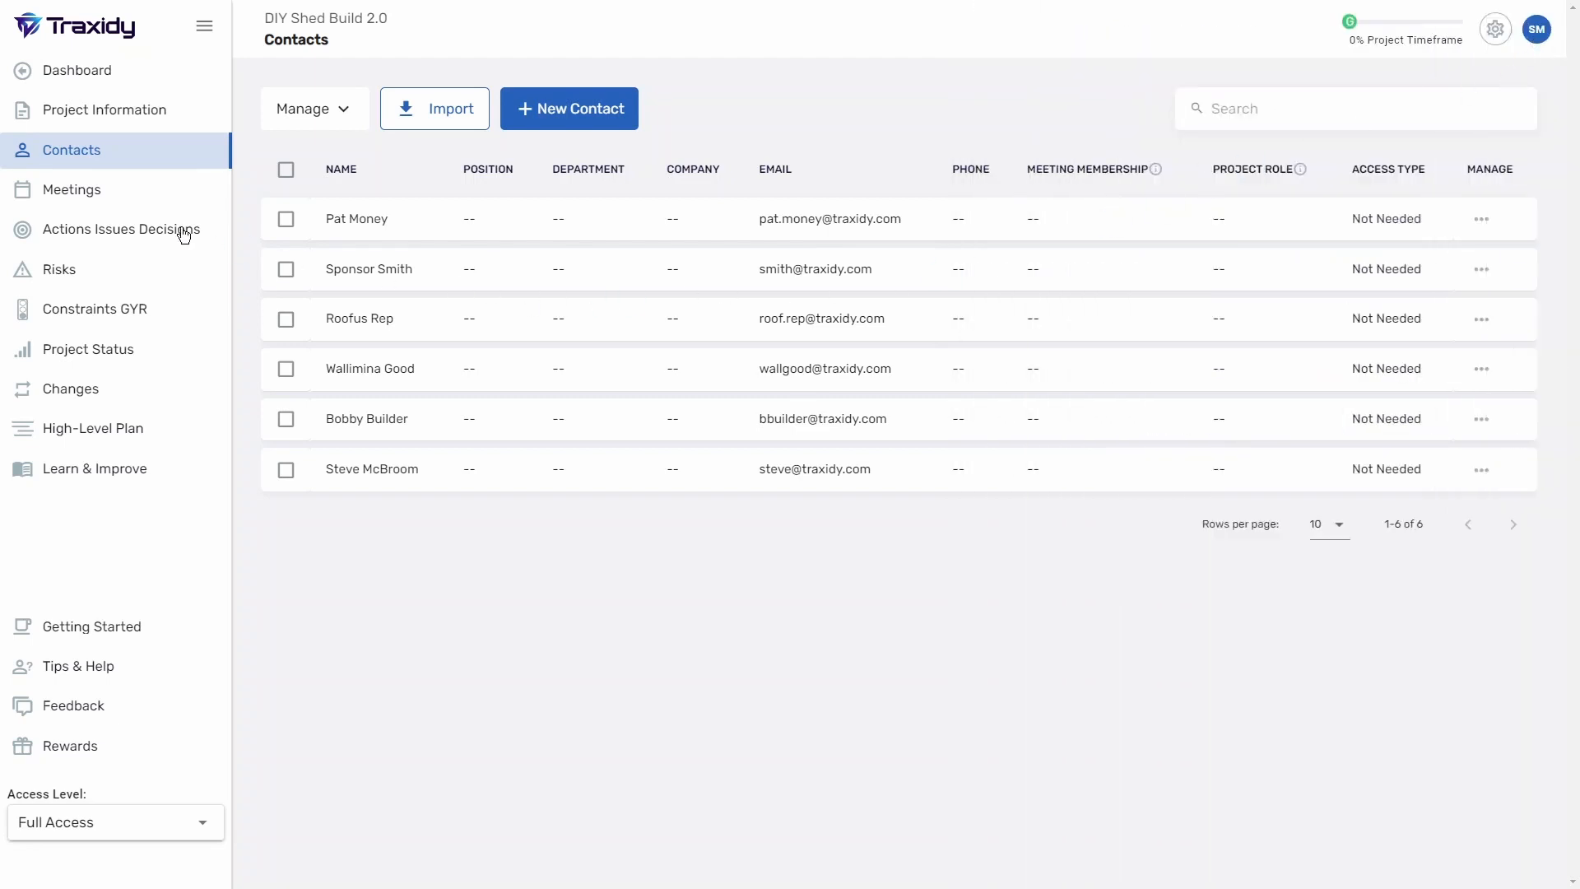
In Actions Issues Decisions, open the "install roof trusses" action, inspect the contacts available as owner, and close it without changes.
left_click(115, 231)
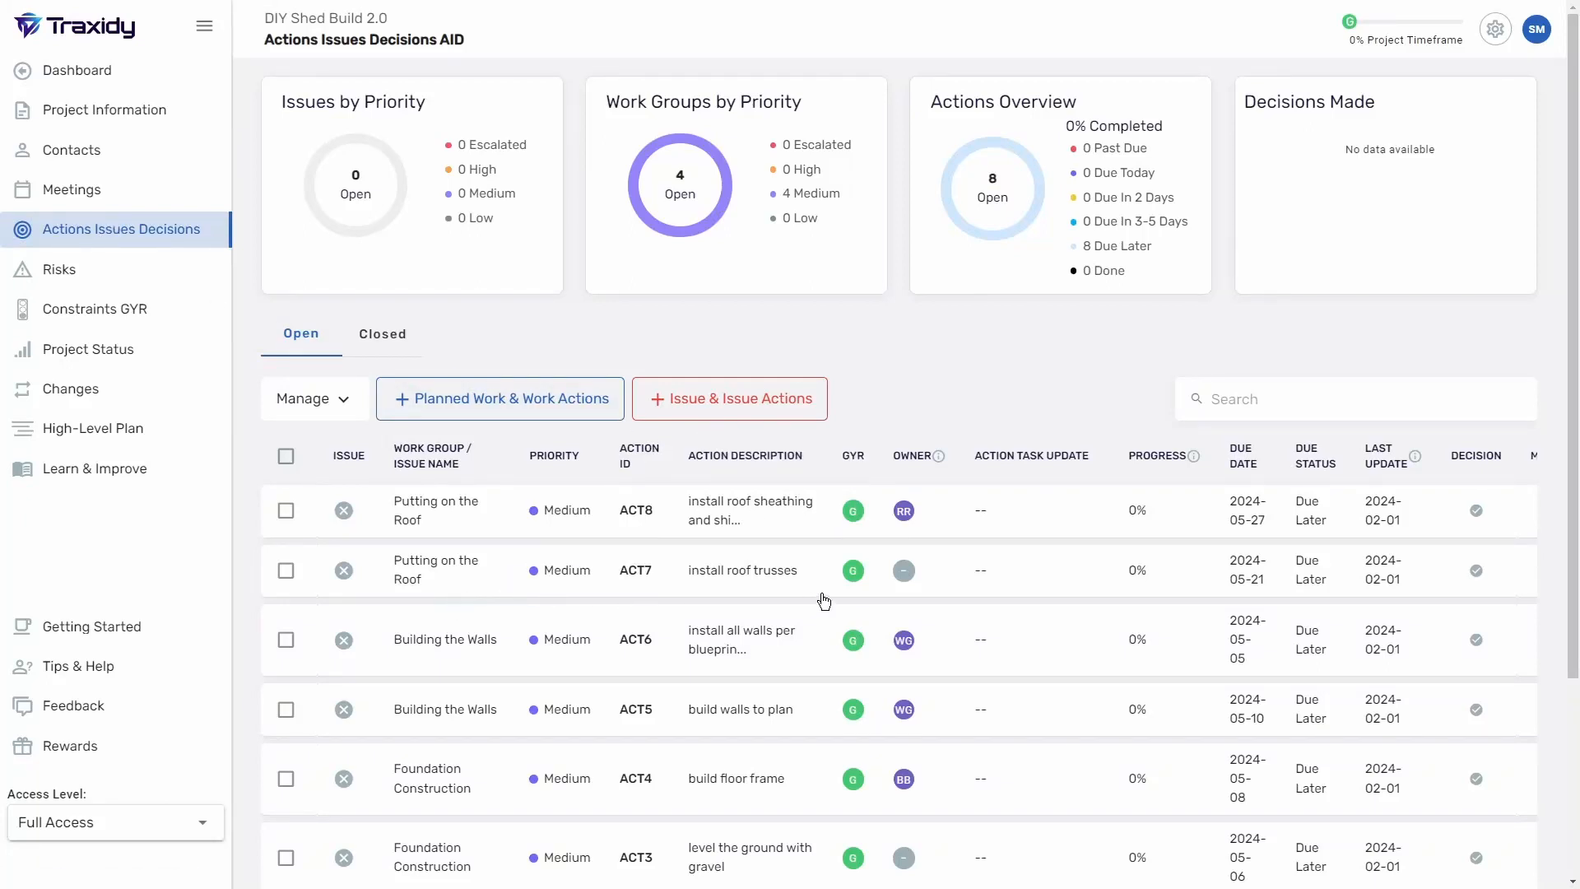
left_click(1022, 571)
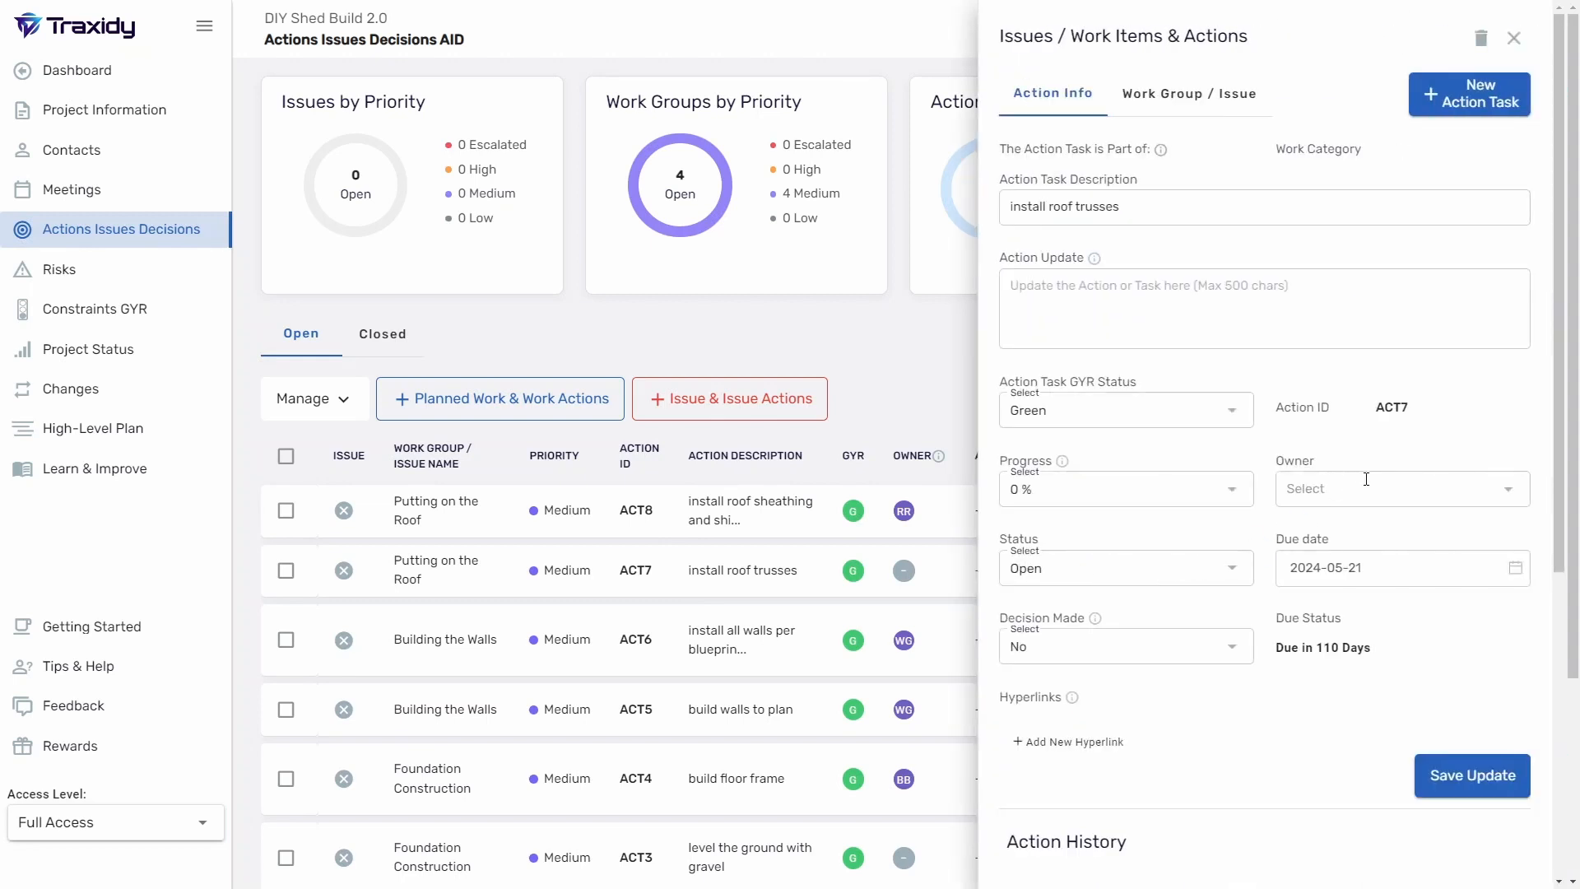
left_click(1369, 482)
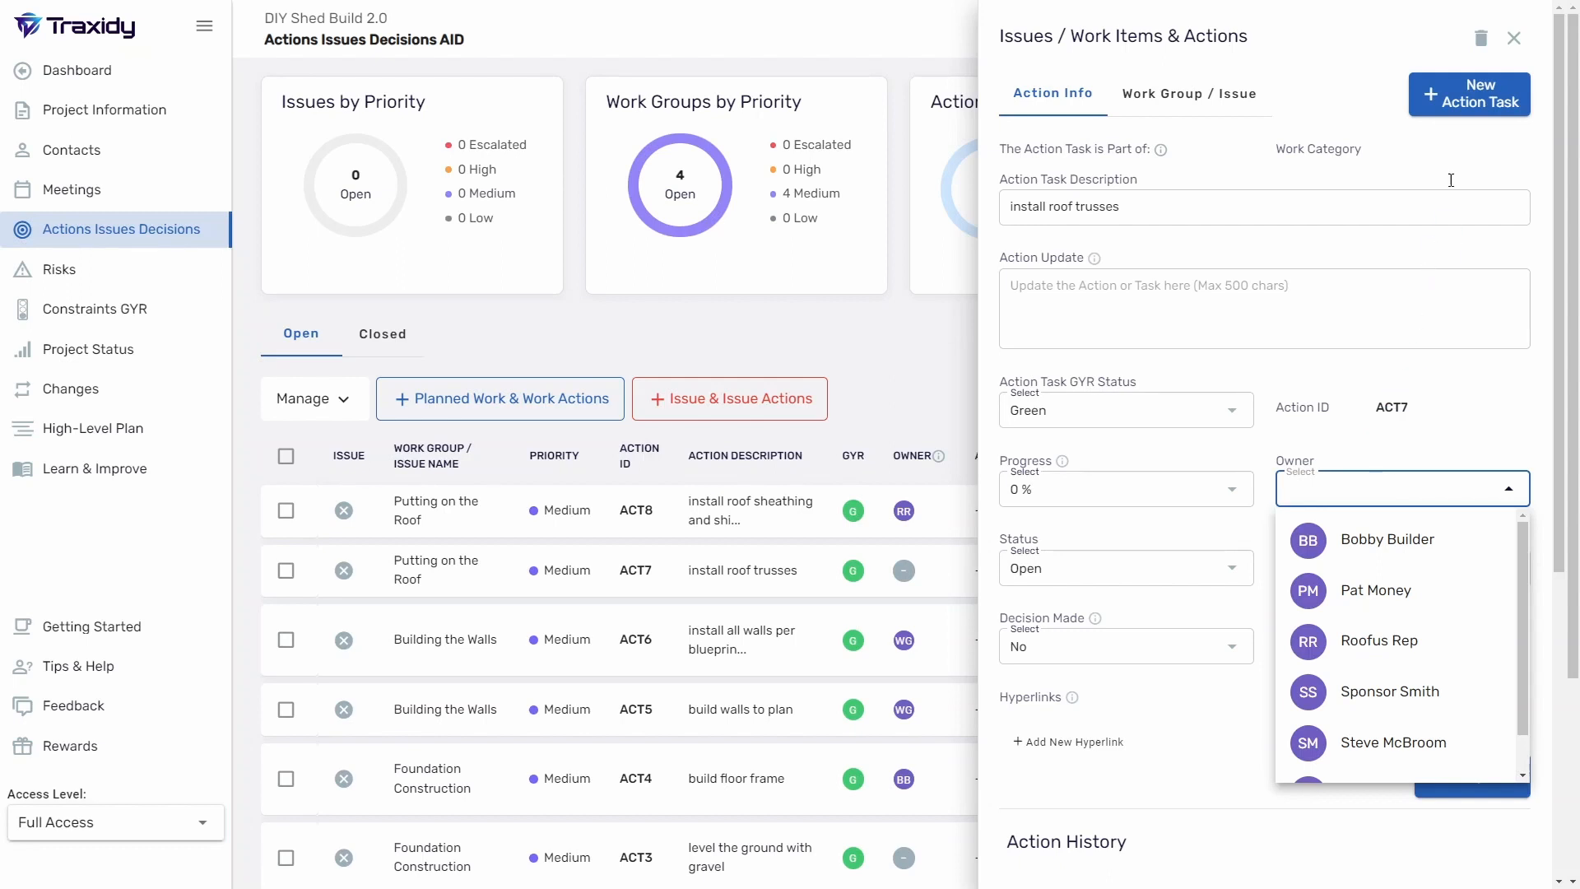
left_click(1514, 38)
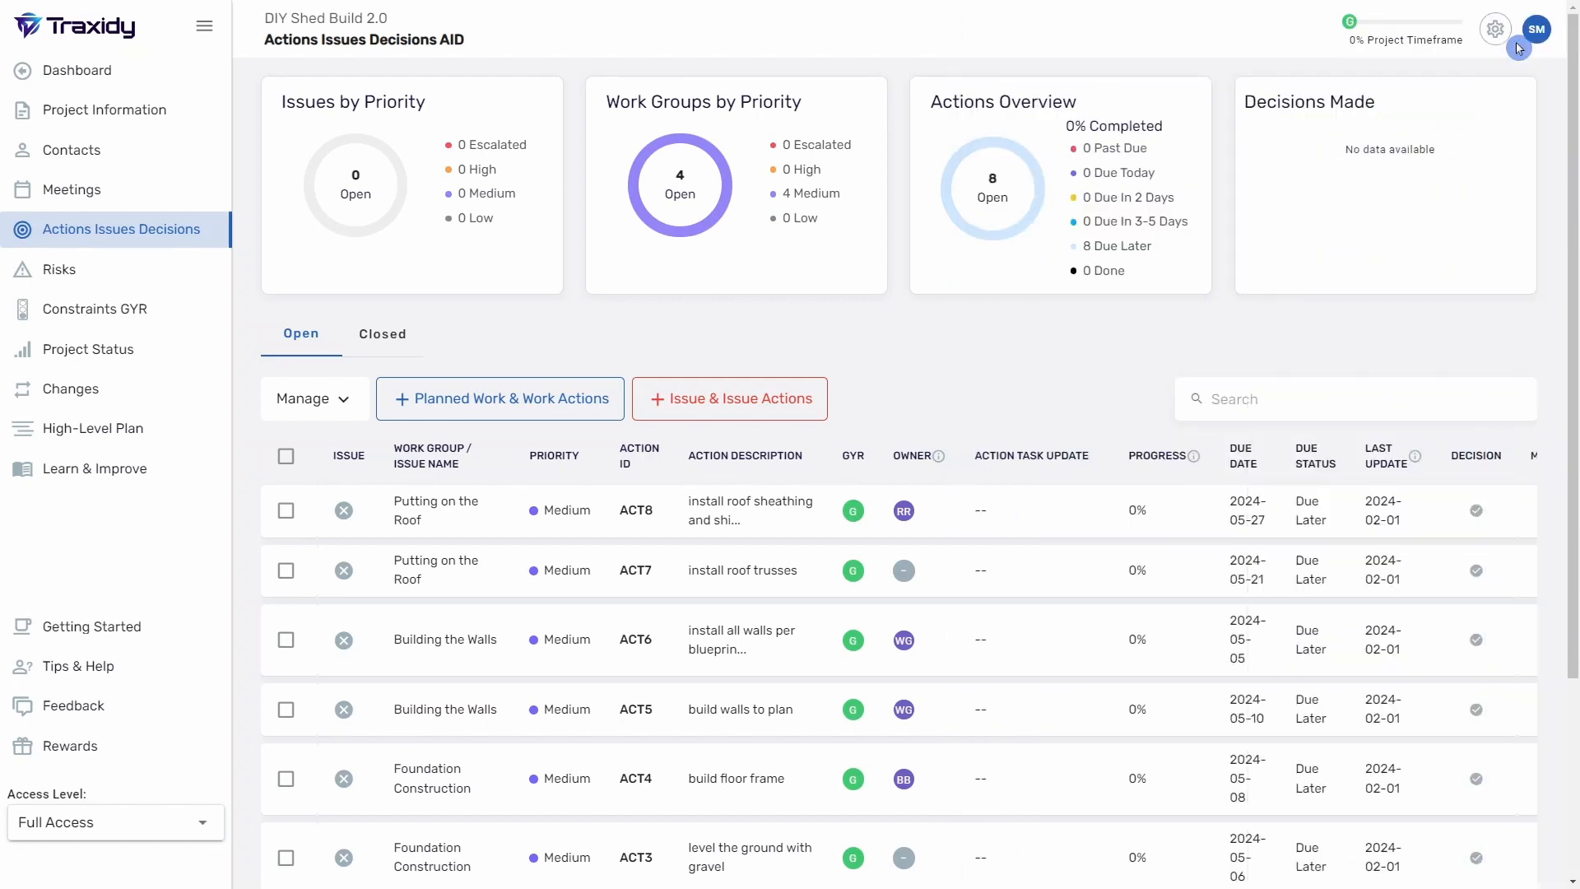
In the project's risks, open risk R1 and inspect its mitigation, contingency and owner fields without changing them.
left_click(45, 274)
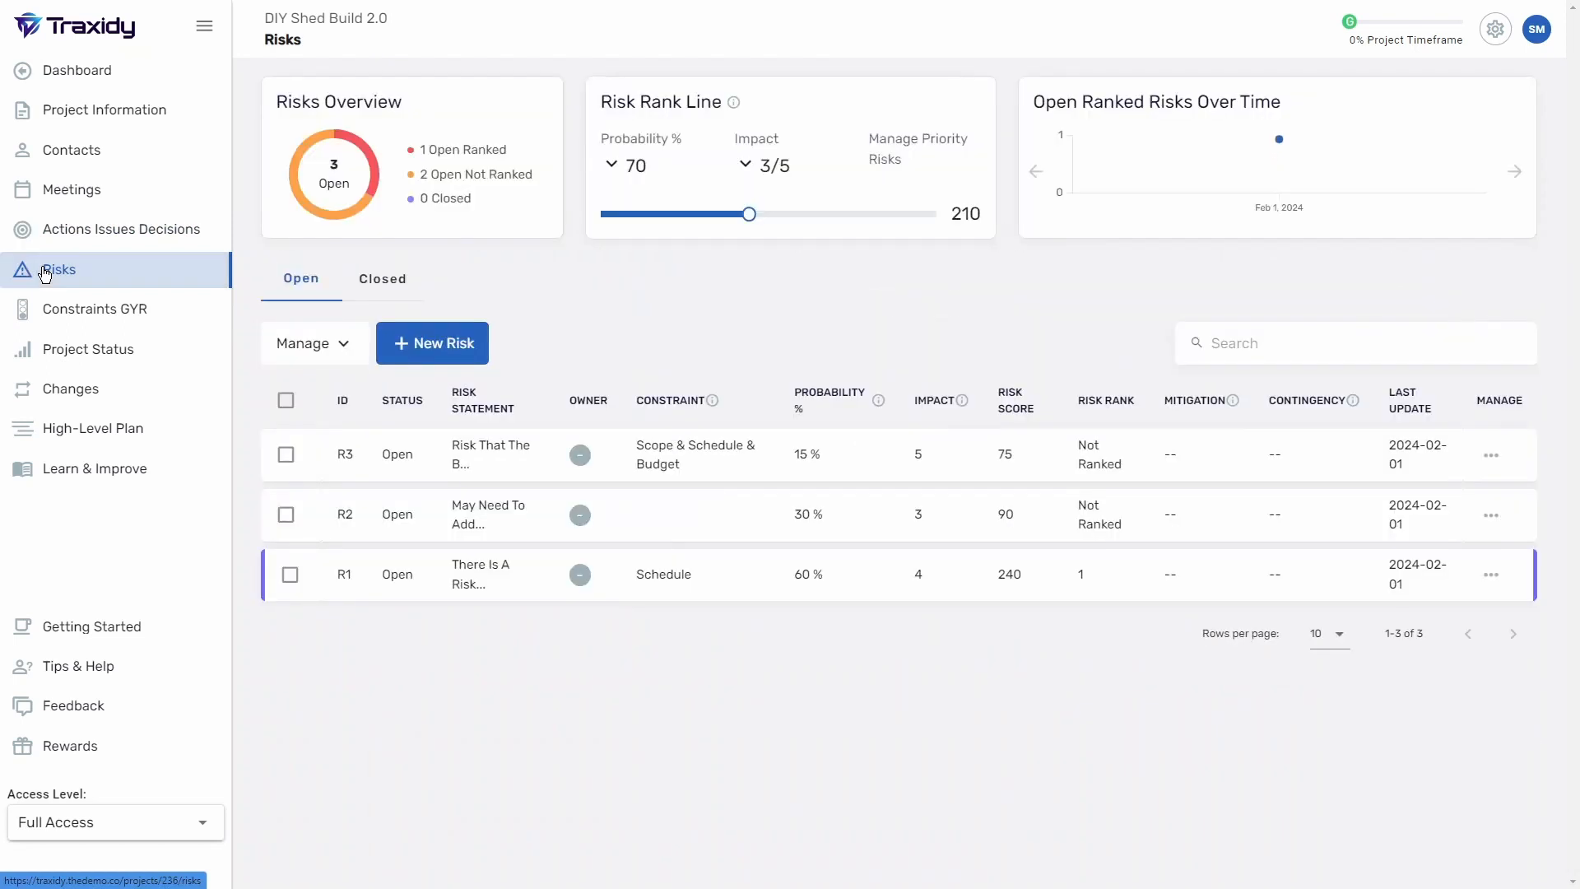
left_click(1104, 594)
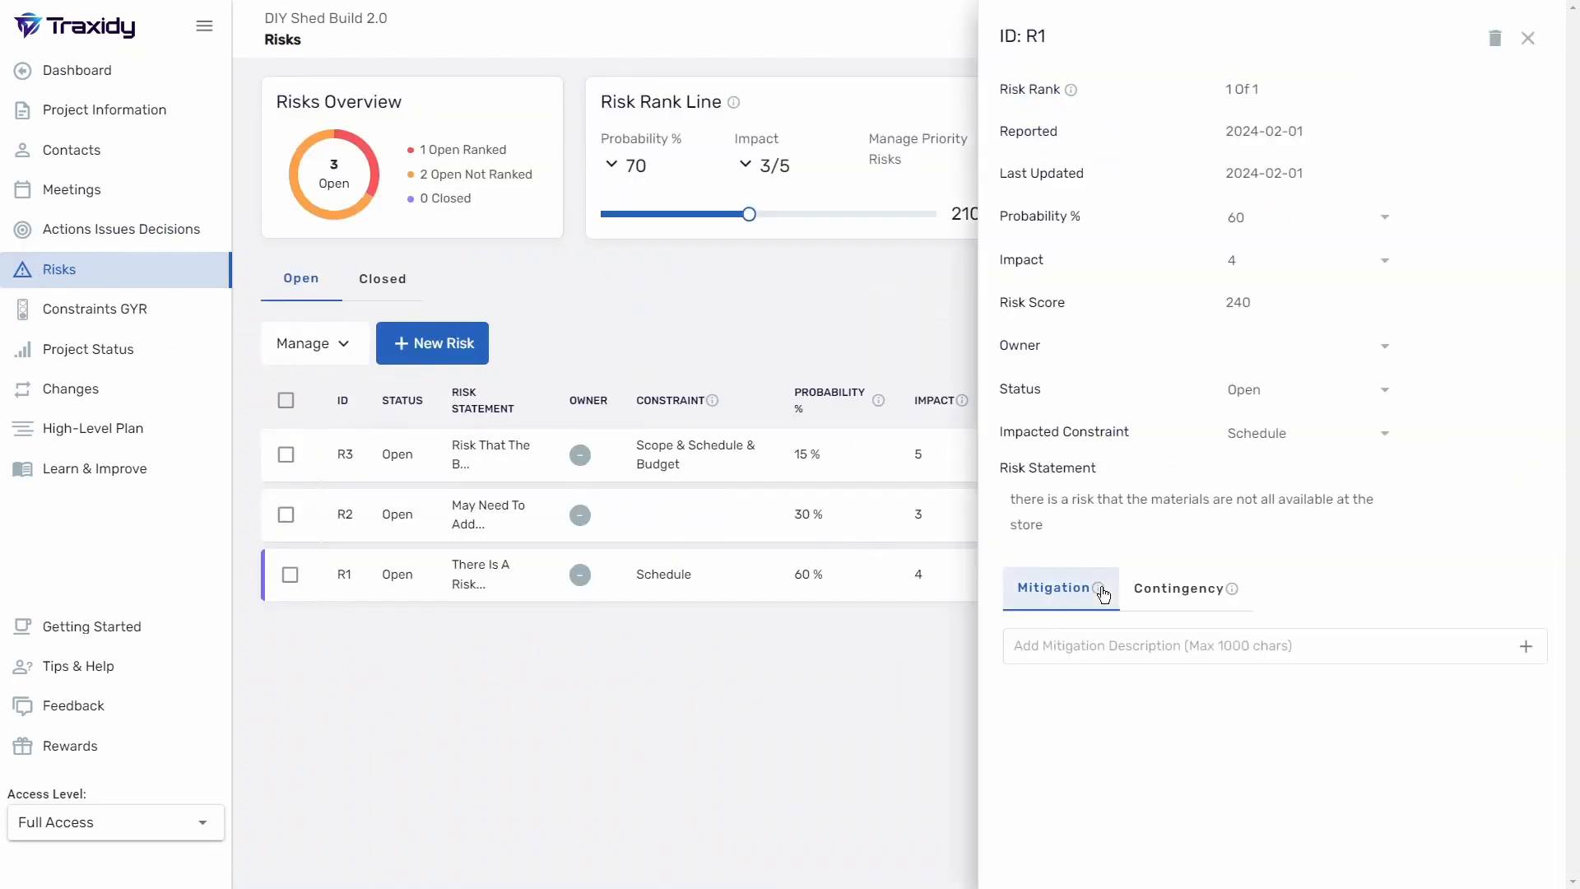
left_click(1202, 598)
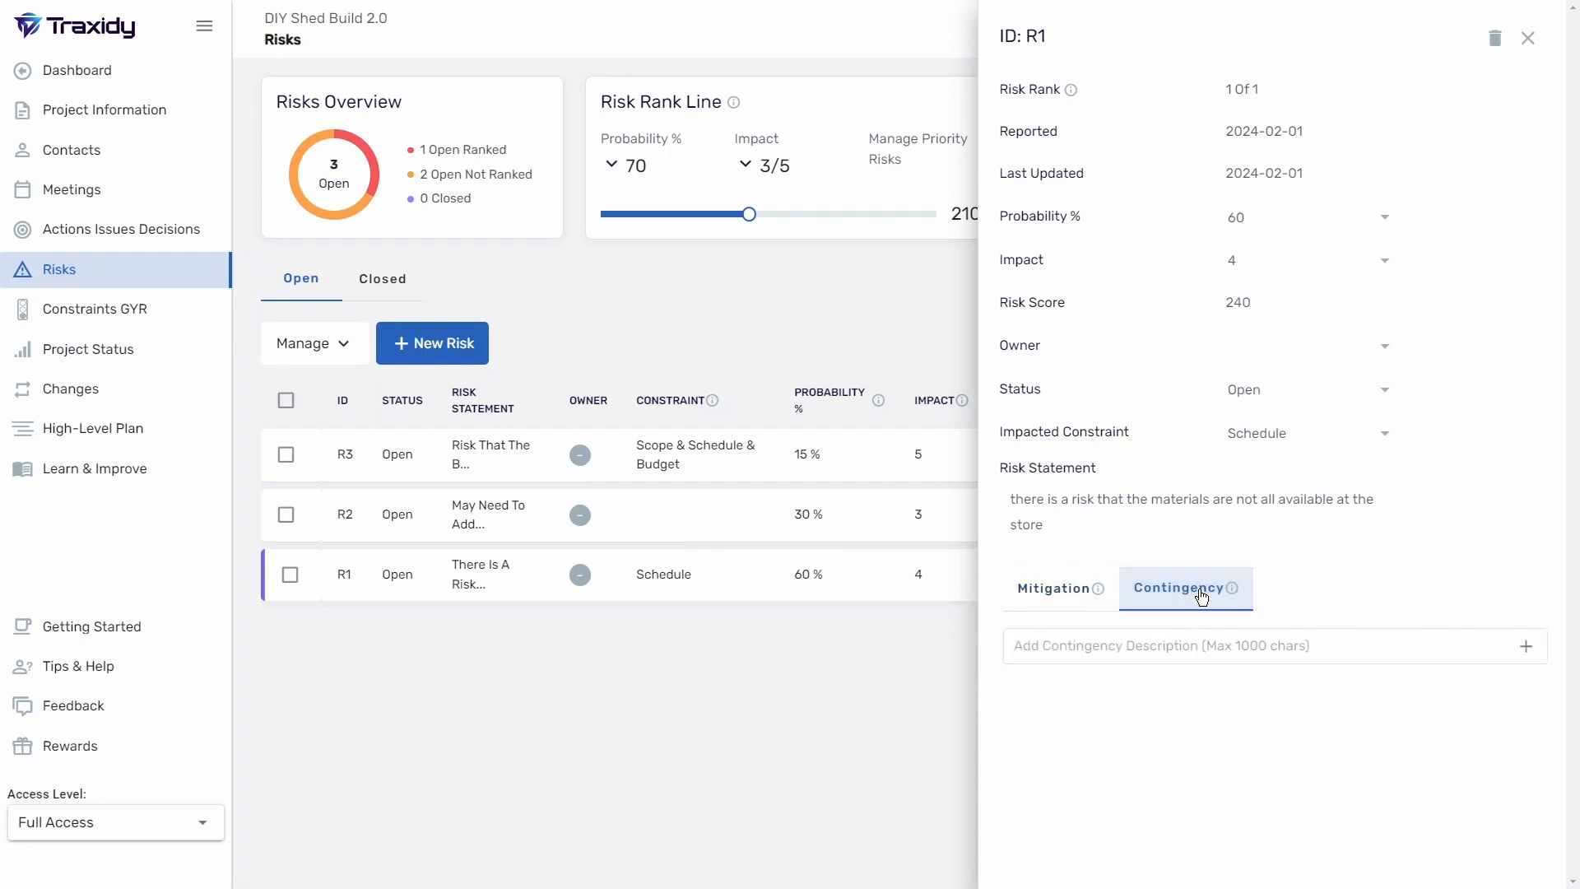
left_click(1383, 356)
left_click(1383, 355)
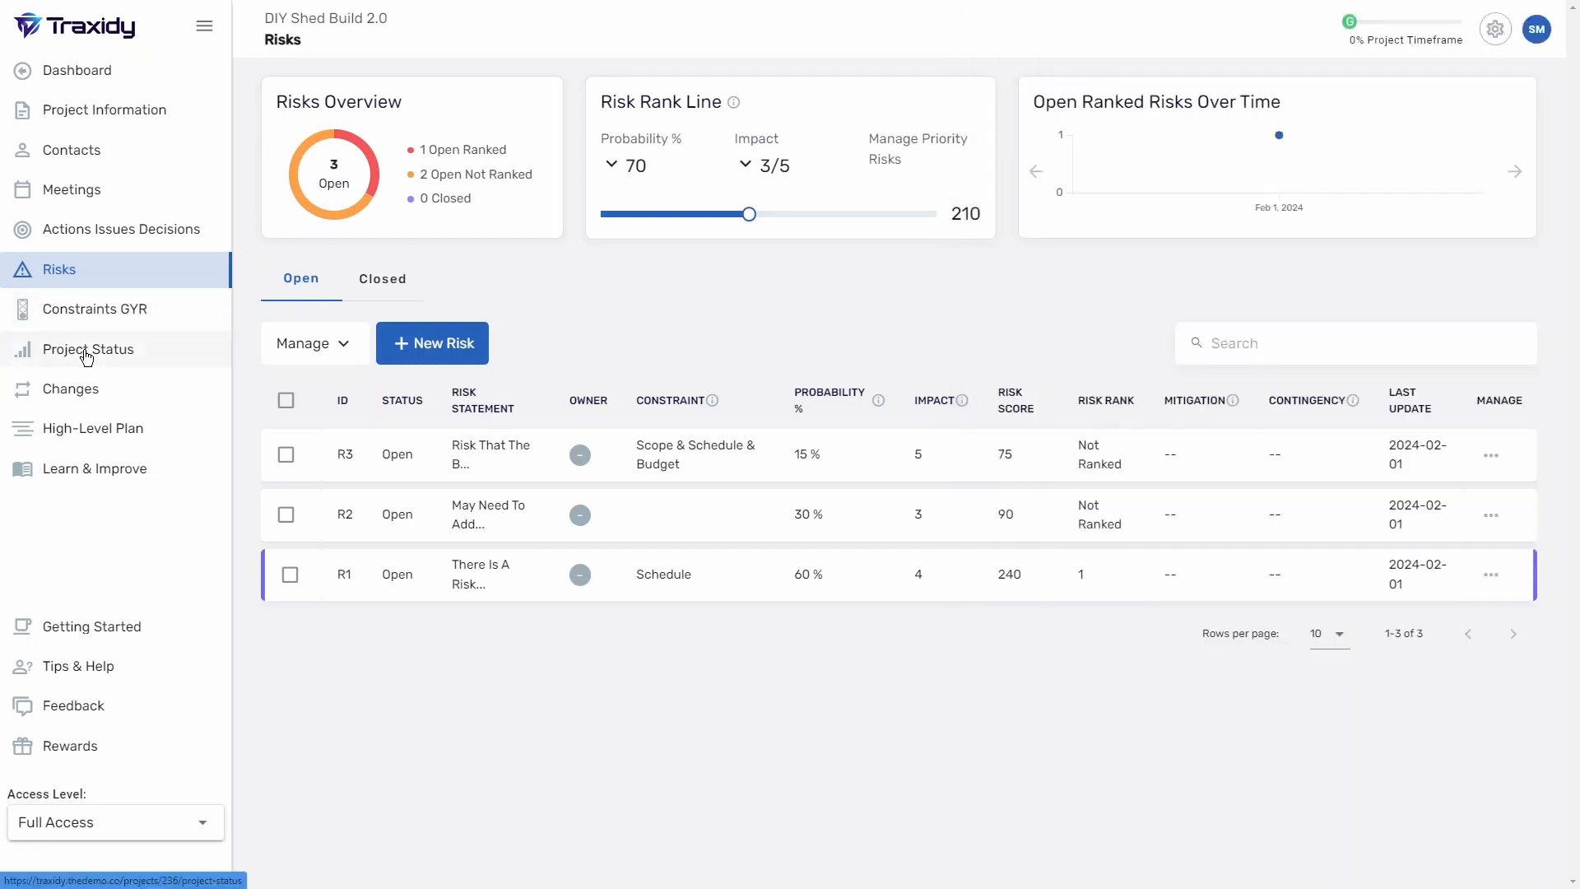
Review the project status charts and the imported milestones, and open the high-level plan.
left_click(88, 350)
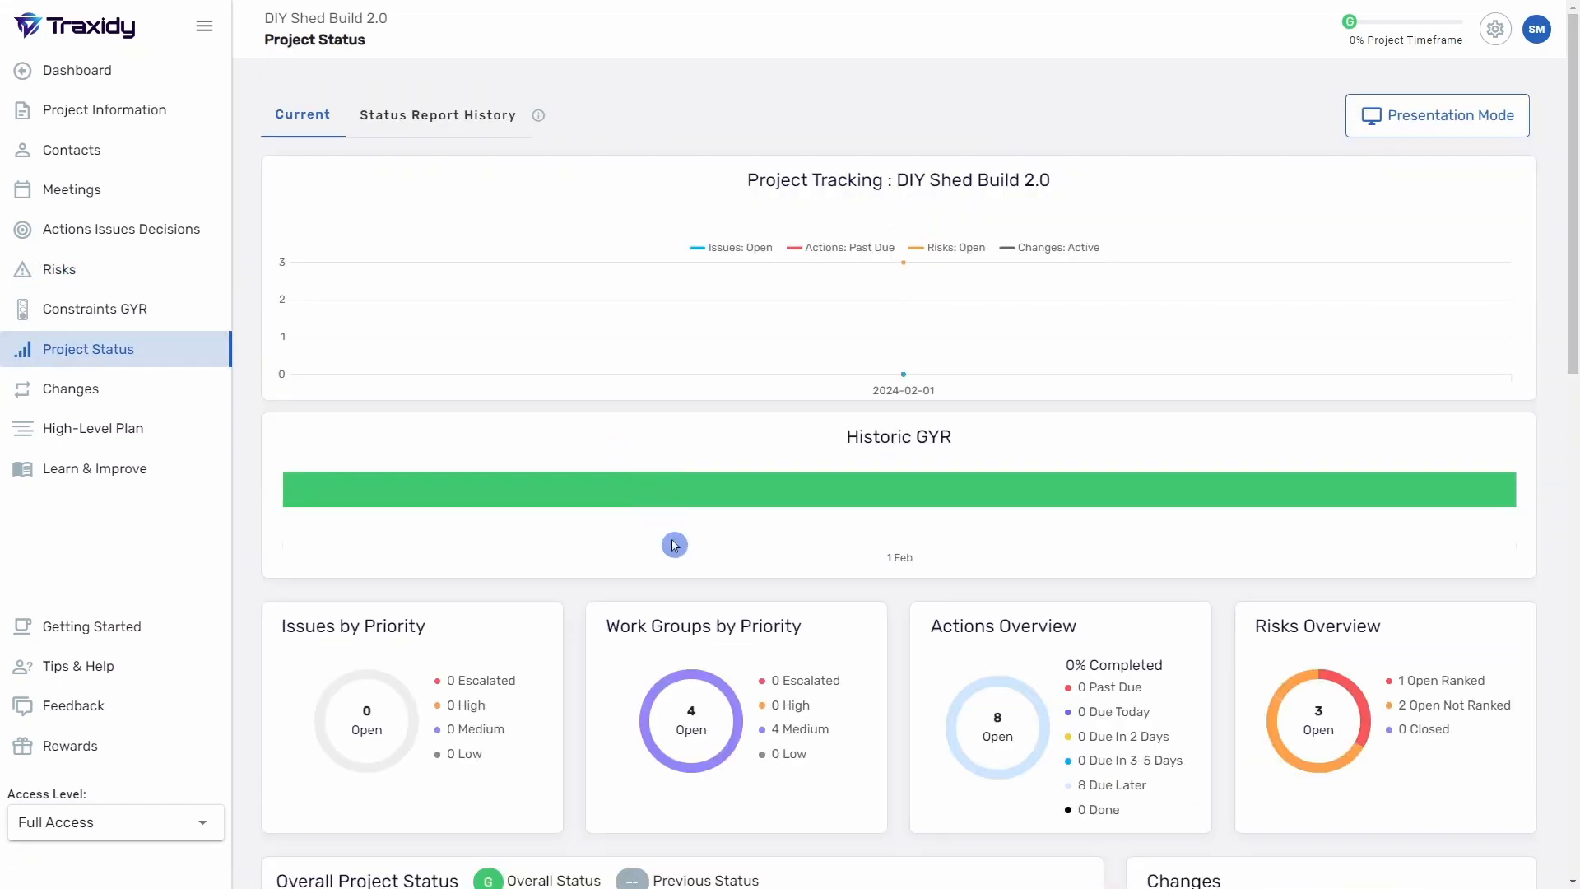
scroll(673, 549, "down", 7)
scroll(673, 550, "down", 2)
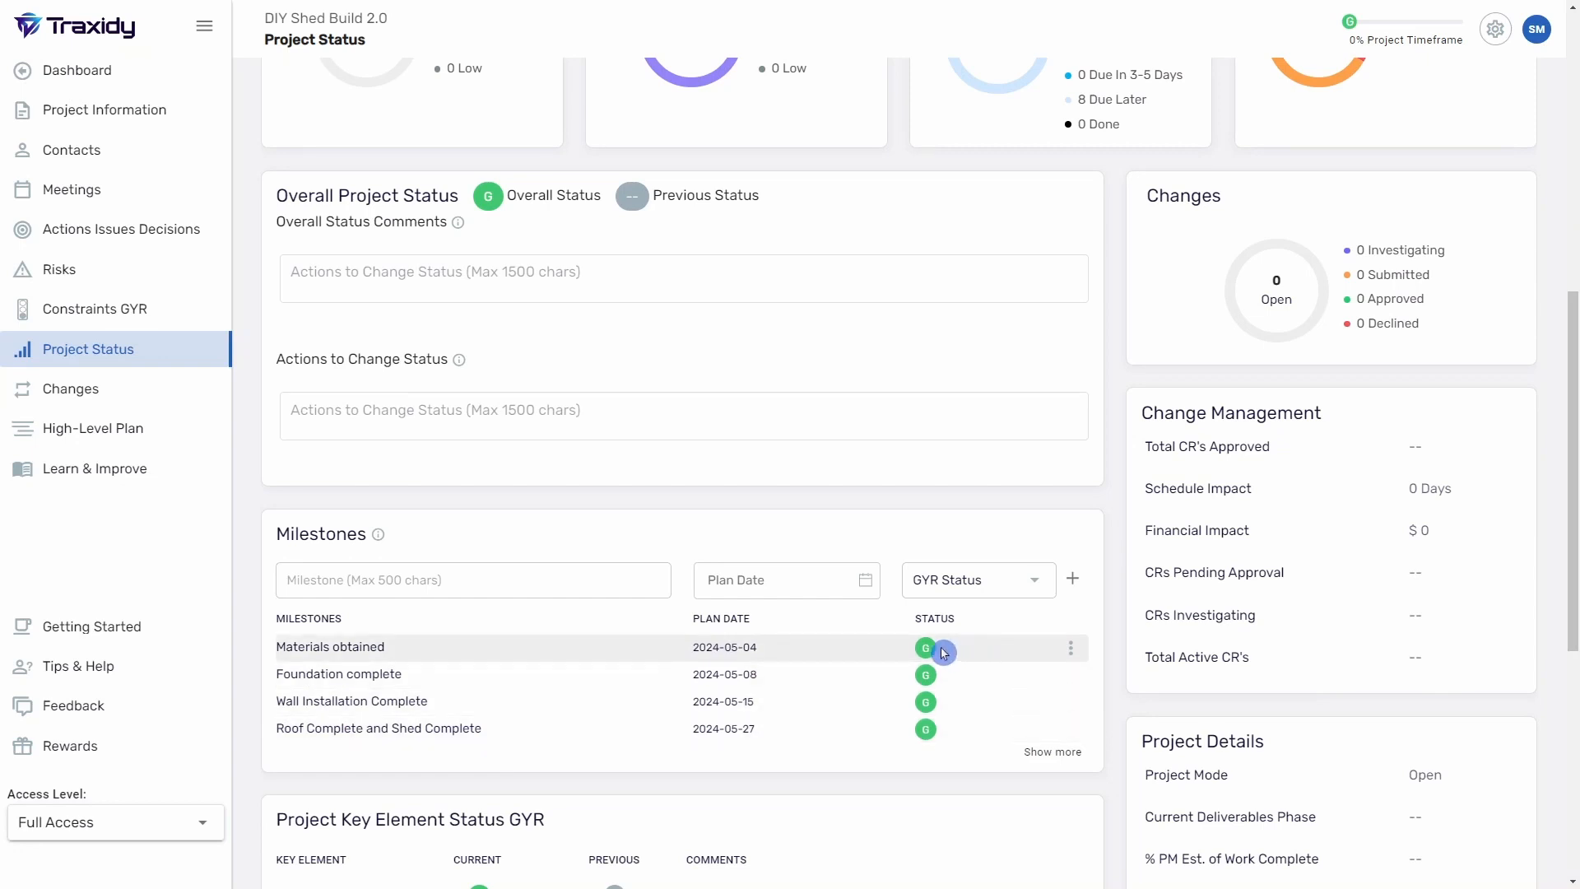
left_click(111, 431)
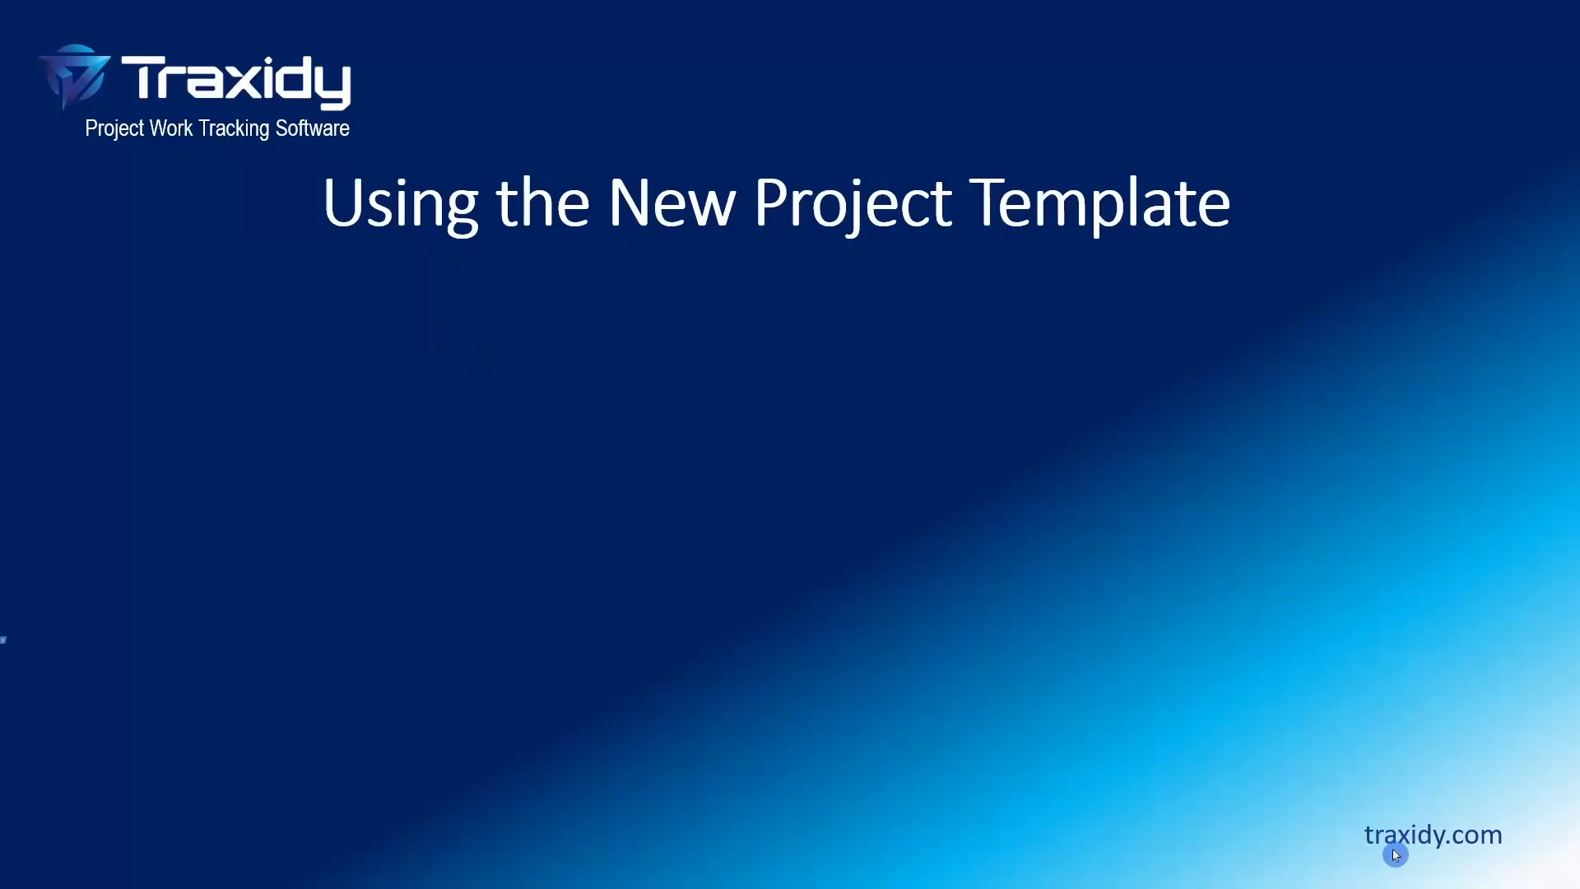
left_click(842, 765)
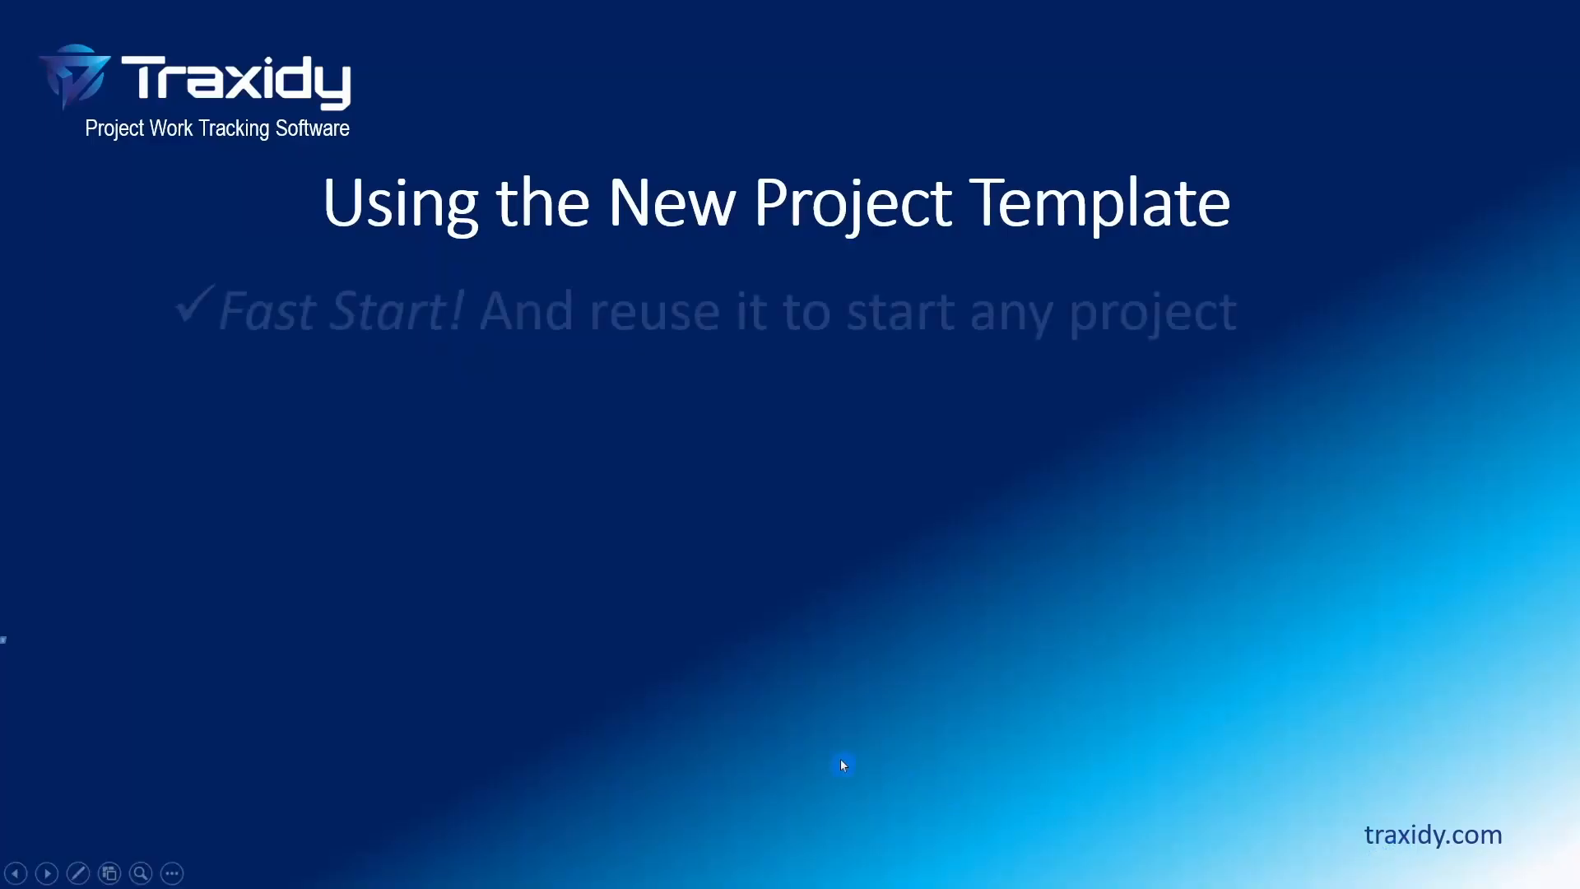